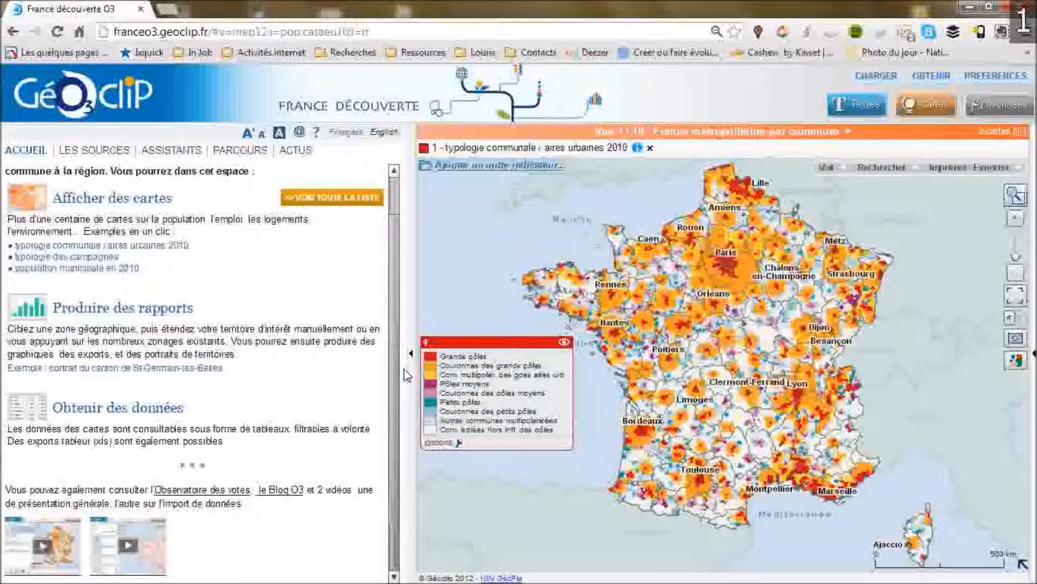
# Collapse the side panel and remove the 'typologie communale / aires urbaines 2010' layer from the map.
pyautogui.scroll(1, 393, 381)
pyautogui.scroll(-1, 385, 400)
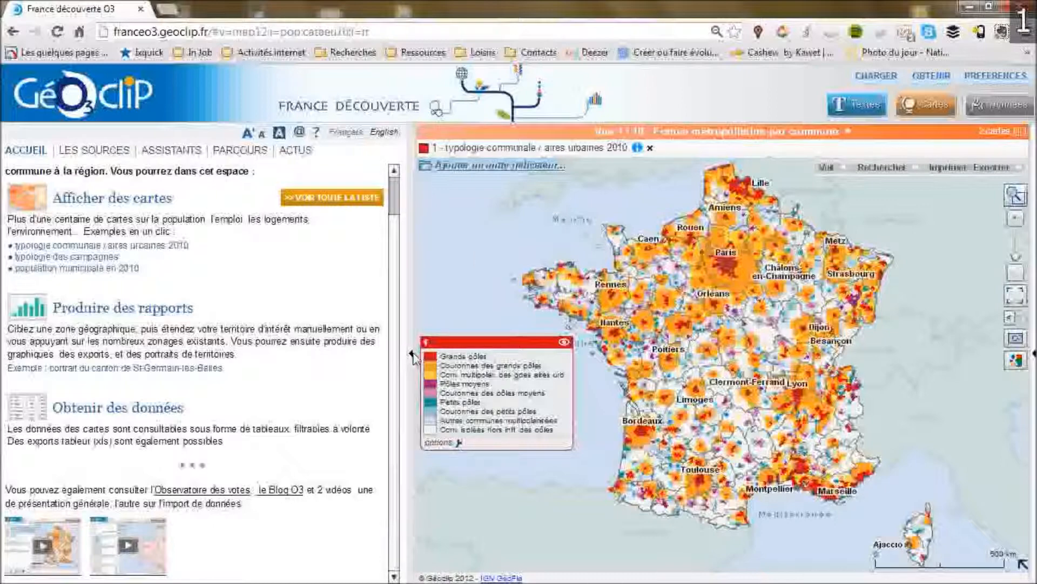
pyautogui.click(412, 355)
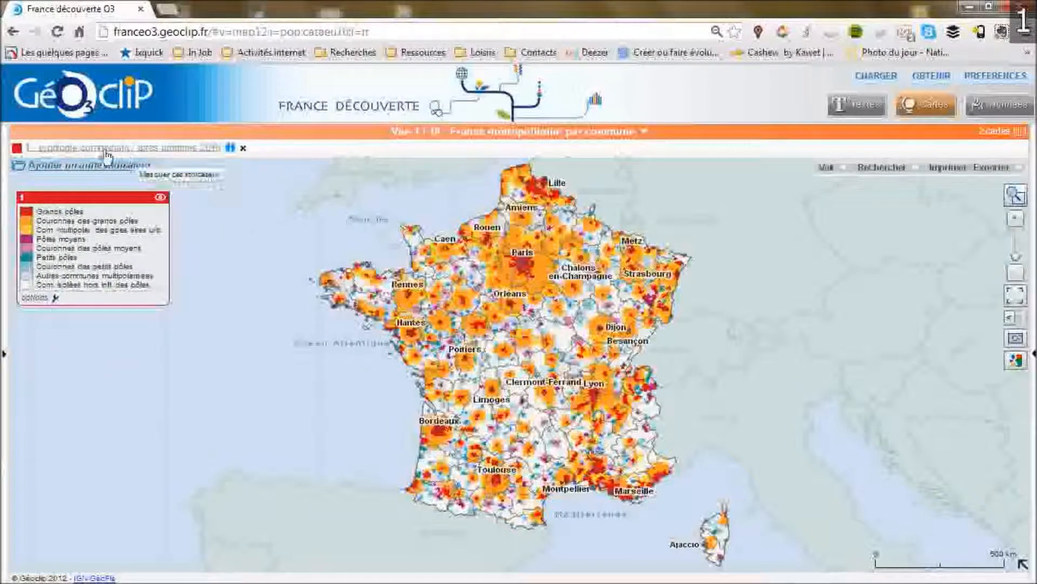
pyautogui.click(243, 149)
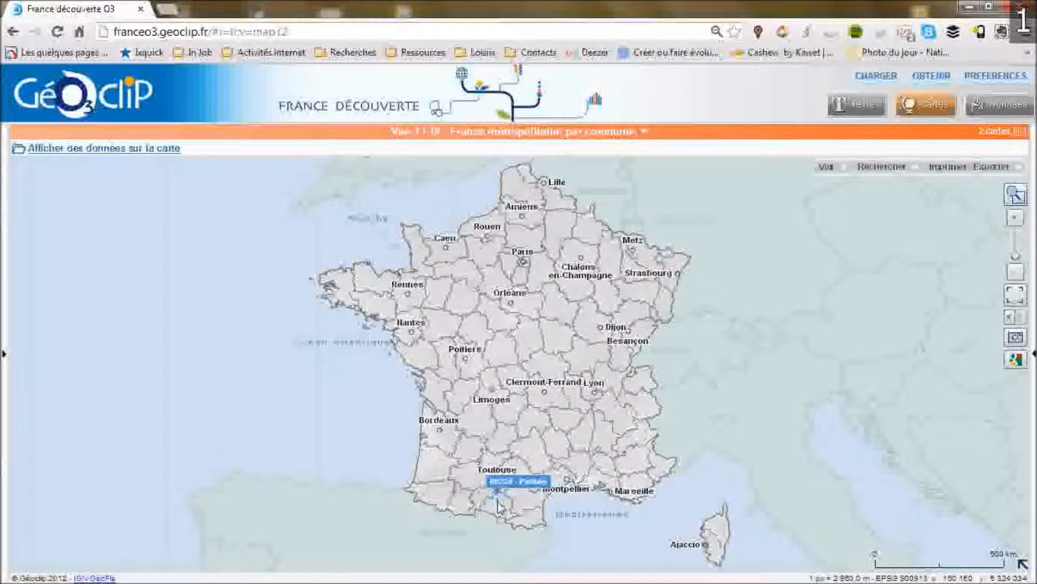
# Zoom in near Toulouse and select Muret together with its surrounding communes as one zone.
pyautogui.scroll(1, 500, 484)
pyautogui.scroll(2, 502, 485)
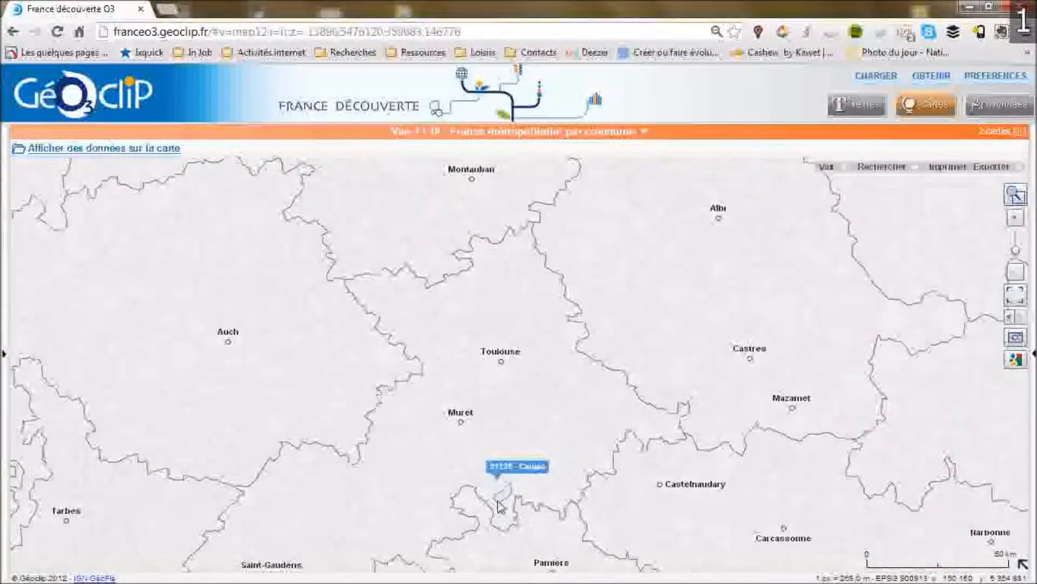
pyautogui.moveTo(481, 492); pyautogui.dragTo(472, 356)
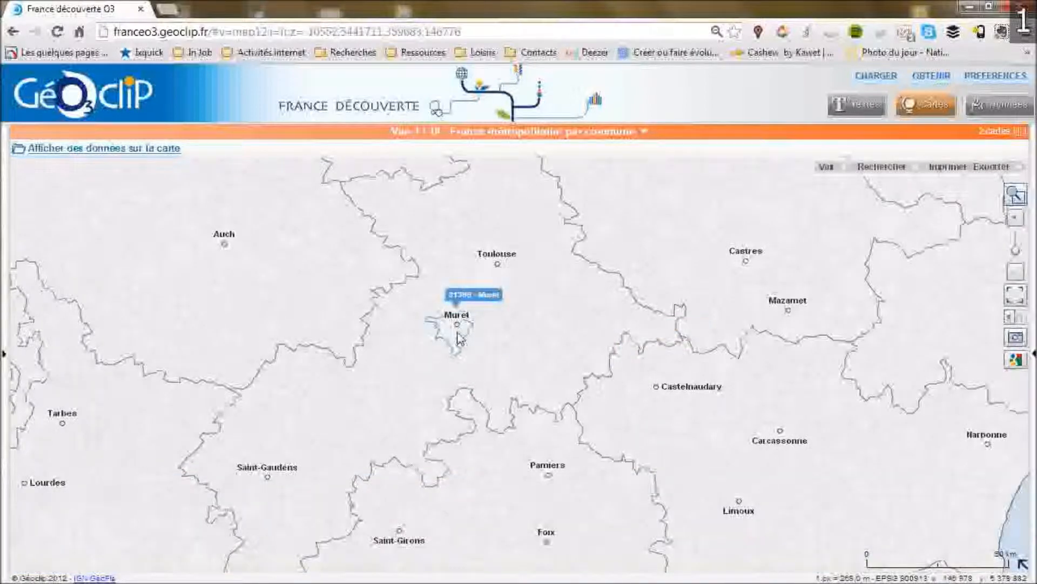
pyautogui.click(456, 329)
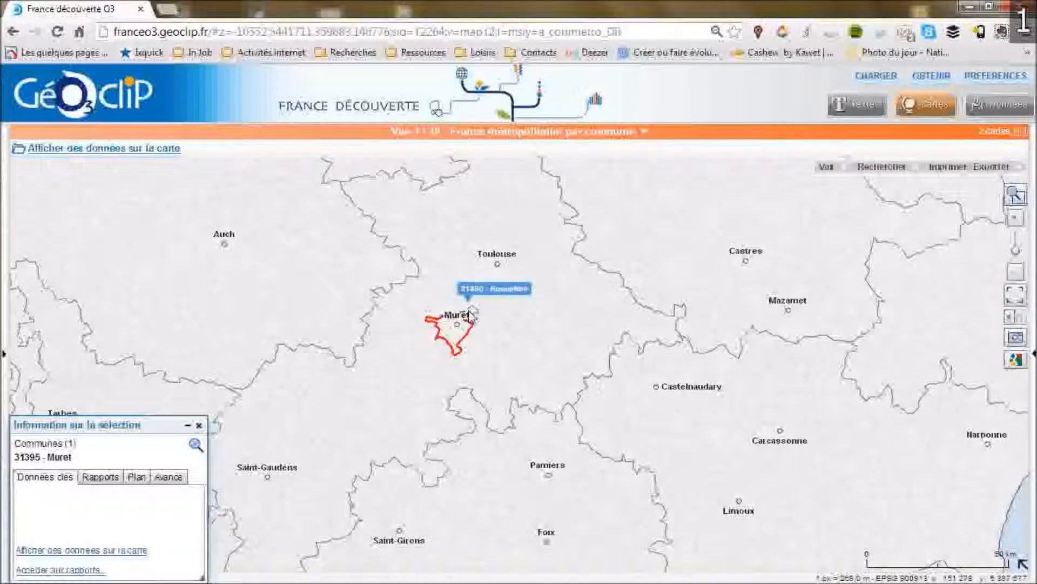
pyautogui.keyDown('ctrl'); pyautogui.click(469, 320); pyautogui.keyUp('ctrl')
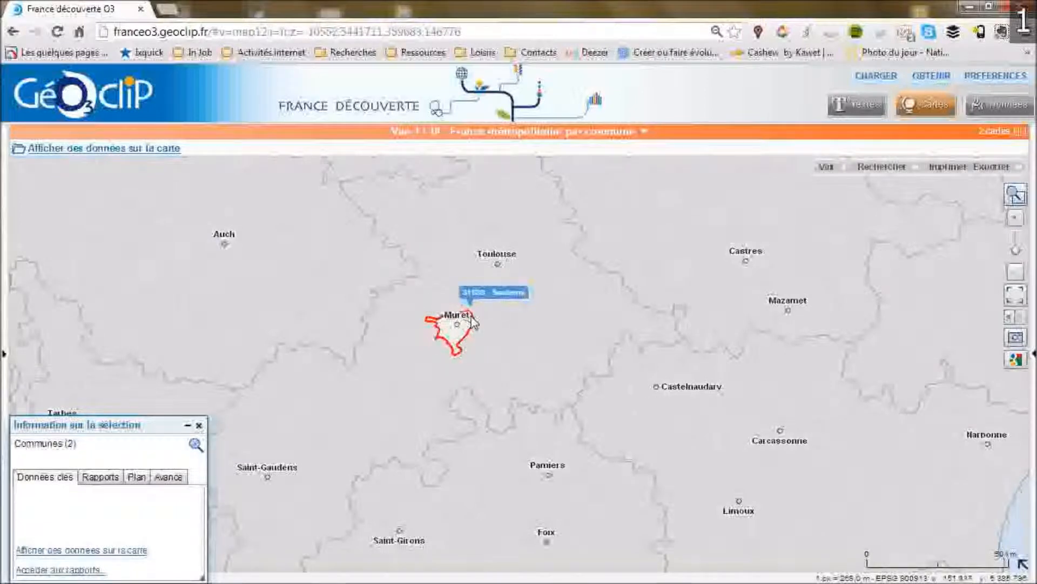
pyautogui.keyDown('ctrl'); pyautogui.click(475, 338); pyautogui.keyUp('ctrl')
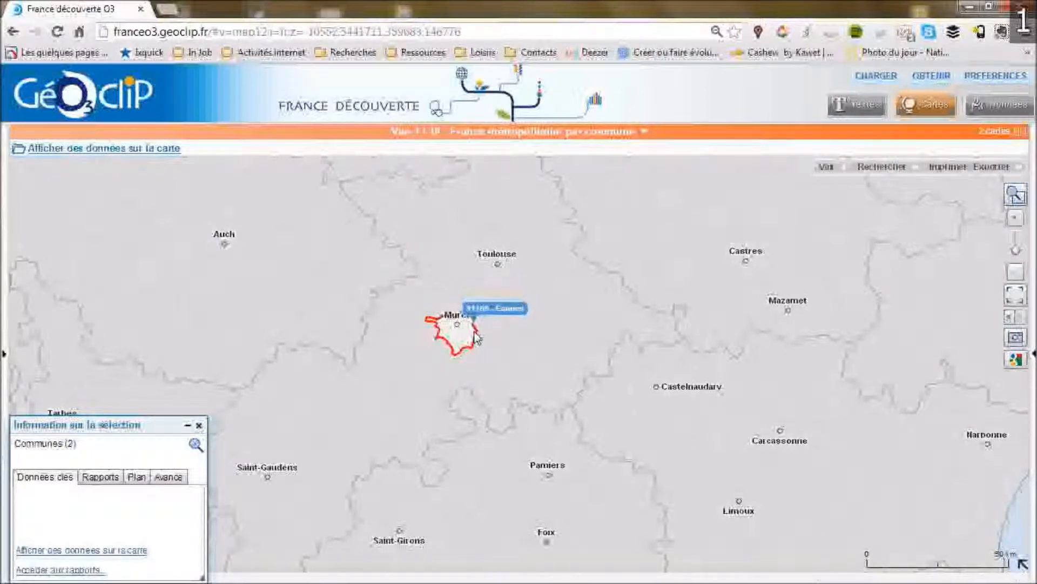
pyautogui.keyDown('ctrl'); pyautogui.click(462, 364); pyautogui.keyUp('ctrl')
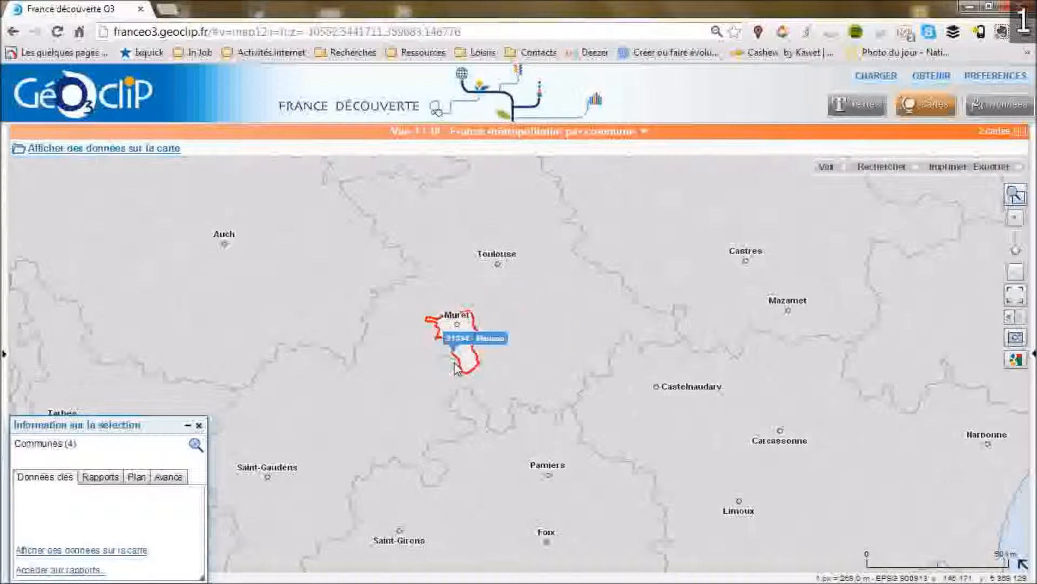
pyautogui.keyDown('ctrl'); pyautogui.moveTo(455, 363); pyautogui.dragTo(463, 342); pyautogui.keyUp('ctrl')
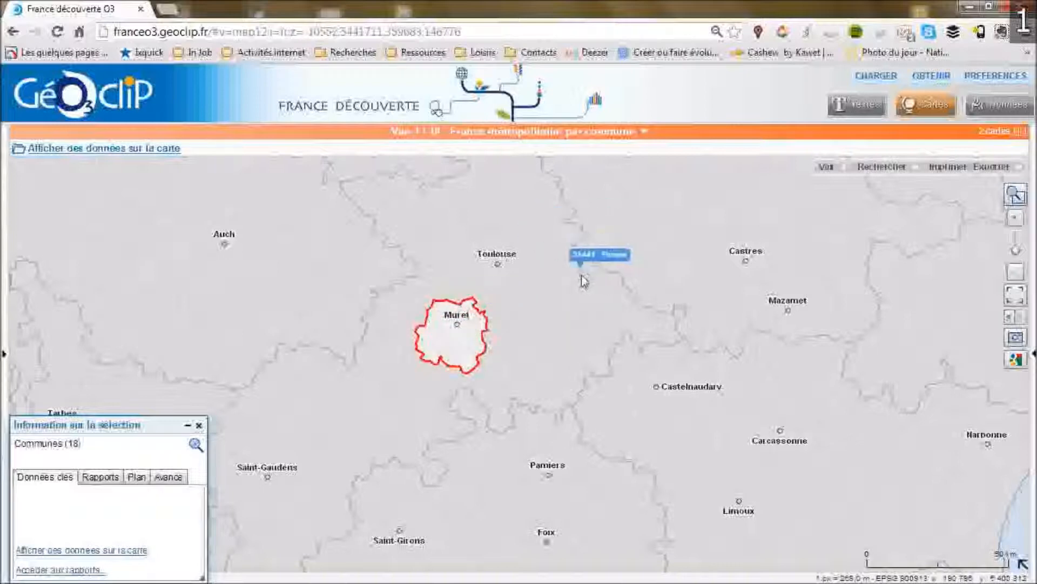
# Open the multi-page 'Tableaux de bord' report for the selected communes.
pyautogui.moveTo(93, 429); pyautogui.dragTo(104, 265)
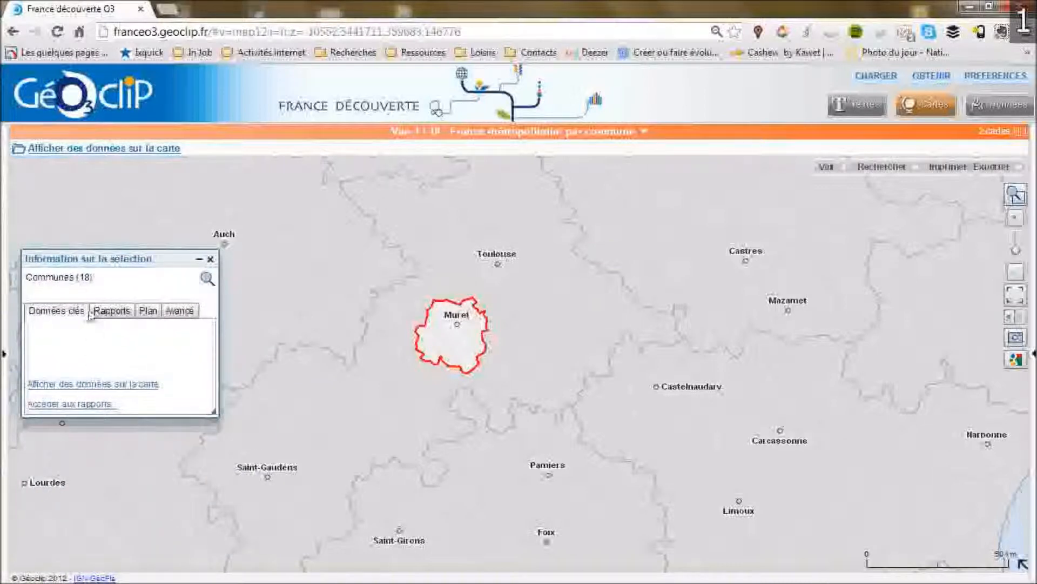
pyautogui.click(114, 314)
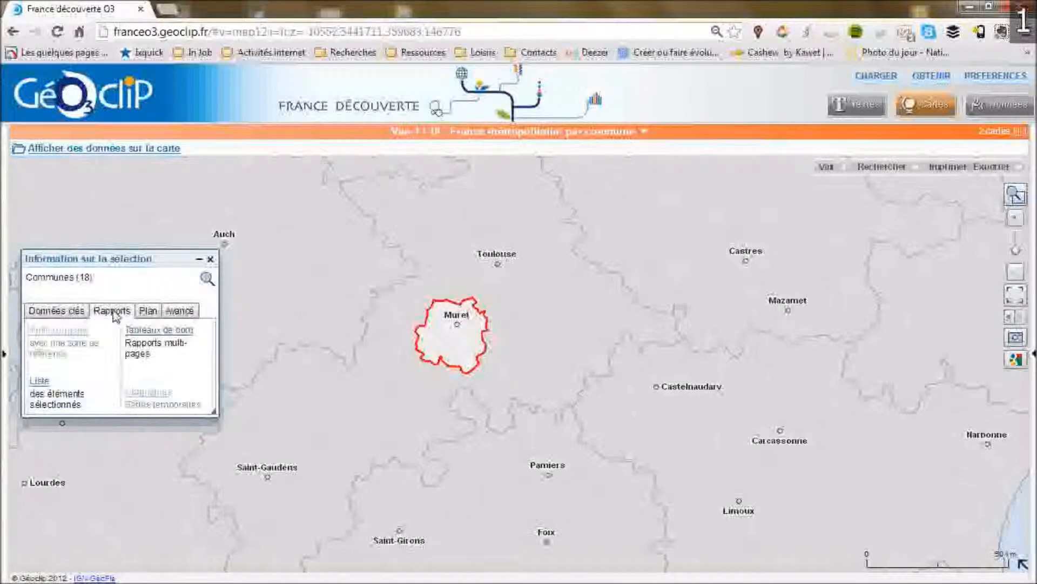
pyautogui.click(152, 331)
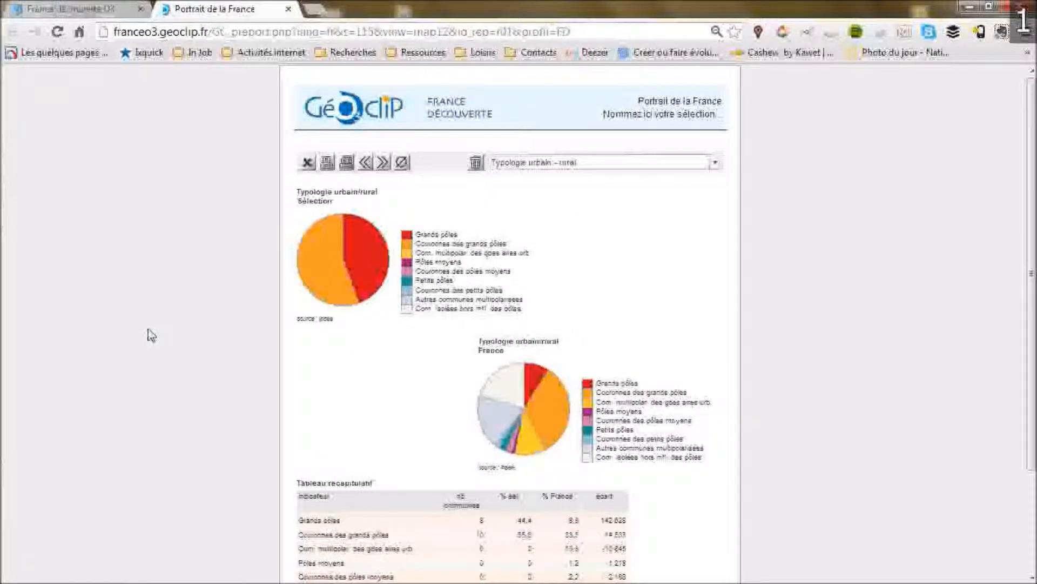
# Switch the report to the Logements page, then move on to the following Emploi page.
pyautogui.click(715, 162)
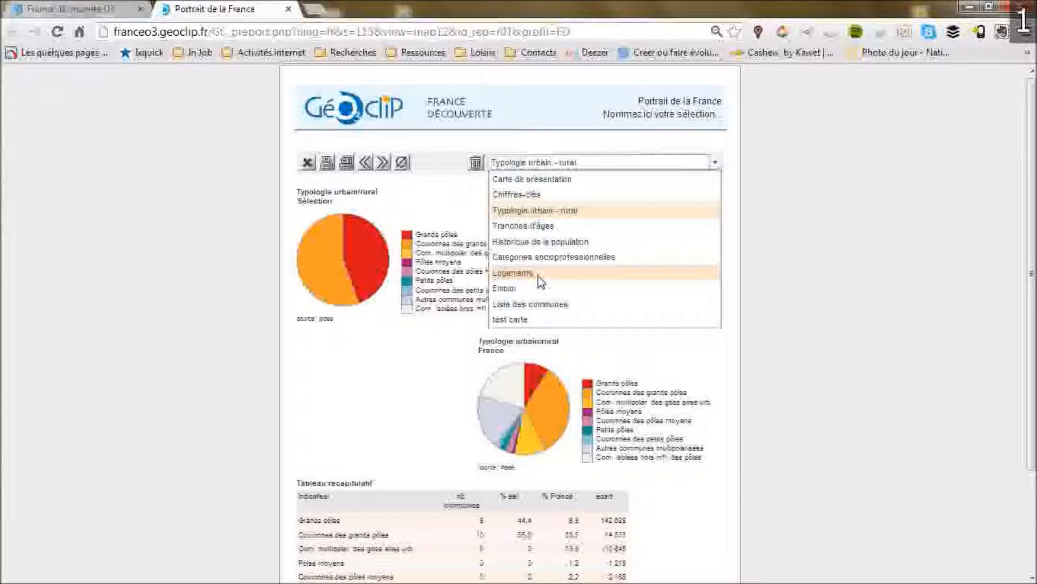
pyautogui.click(540, 276)
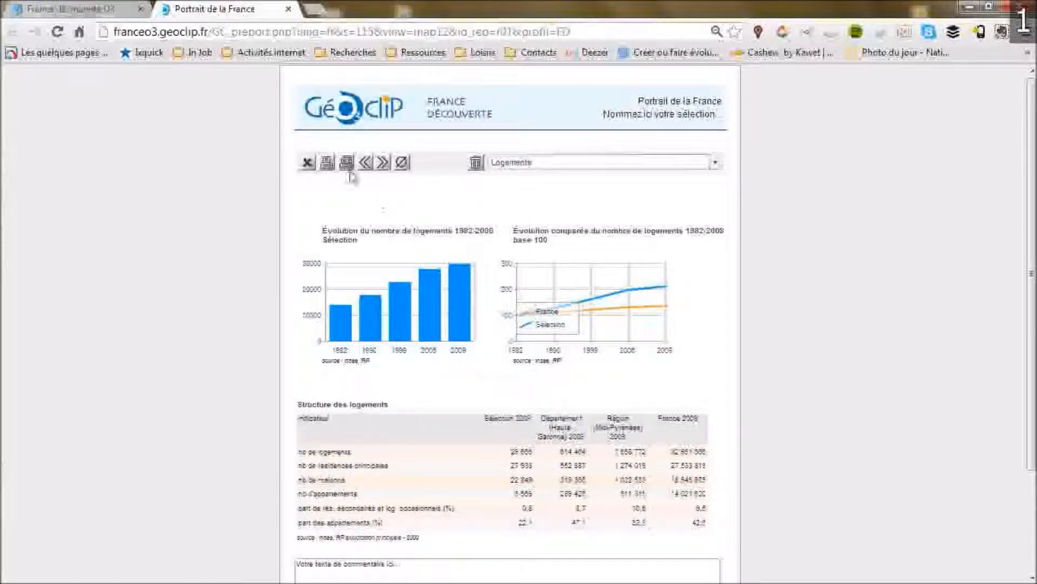
pyautogui.click(384, 162)
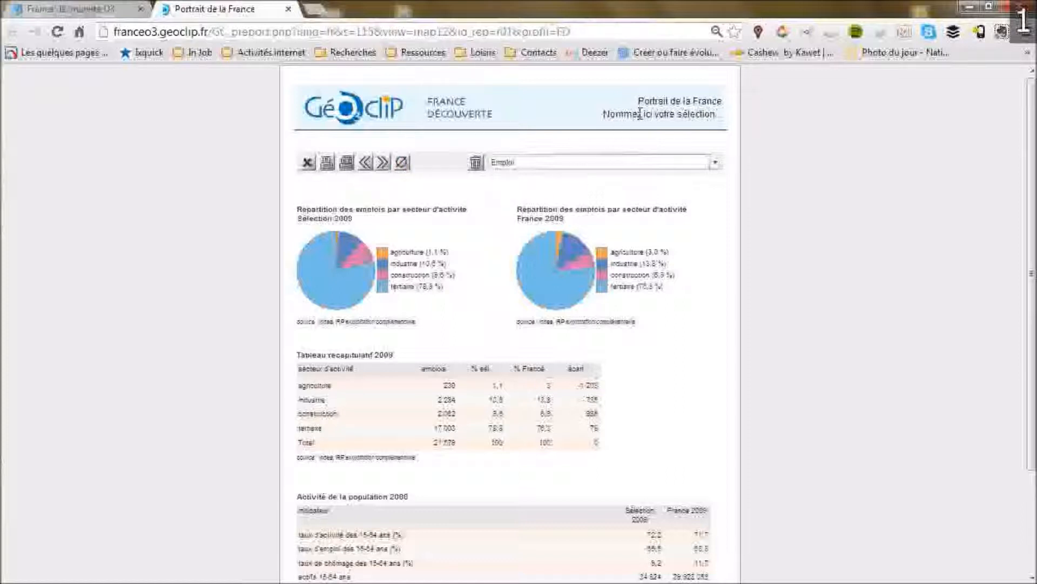
# Rename the report's selection title to 'Zone de chalandise XXXXX'.
pyautogui.moveTo(604, 116); pyautogui.dragTo(701, 118)
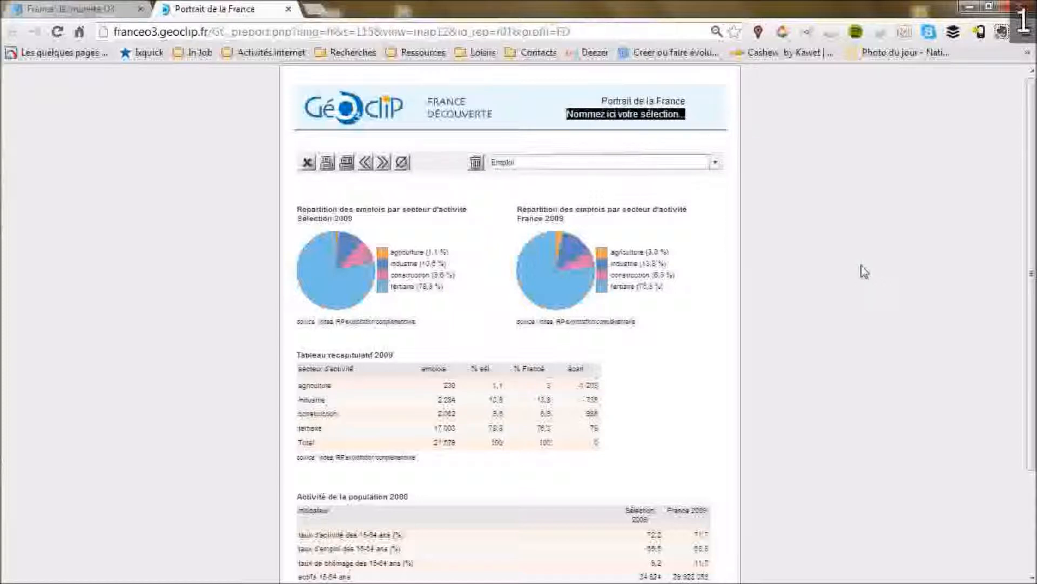
pyautogui.write('Zone')
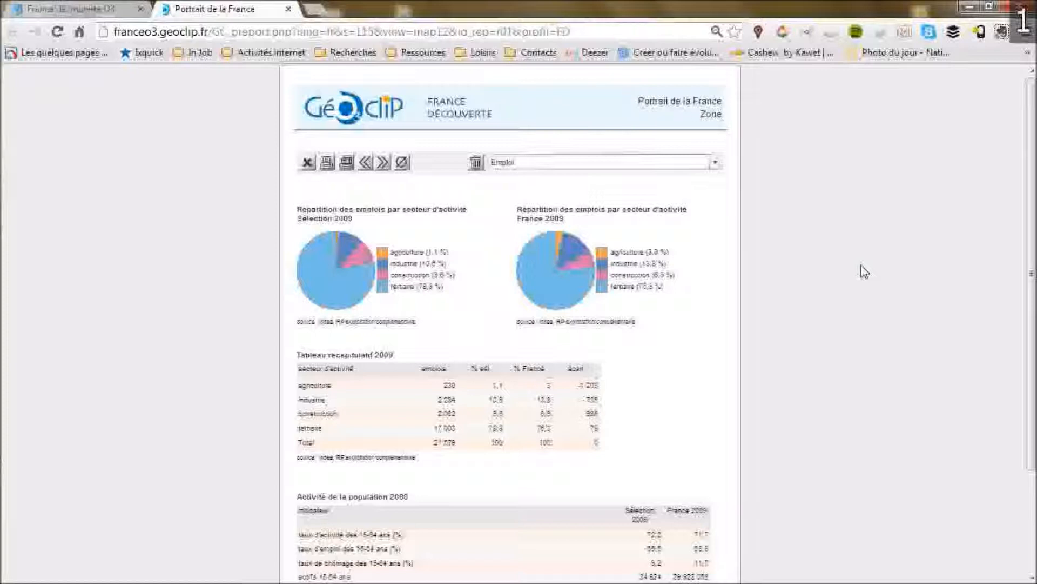
pyautogui.write(' de chalandise XXXXX')
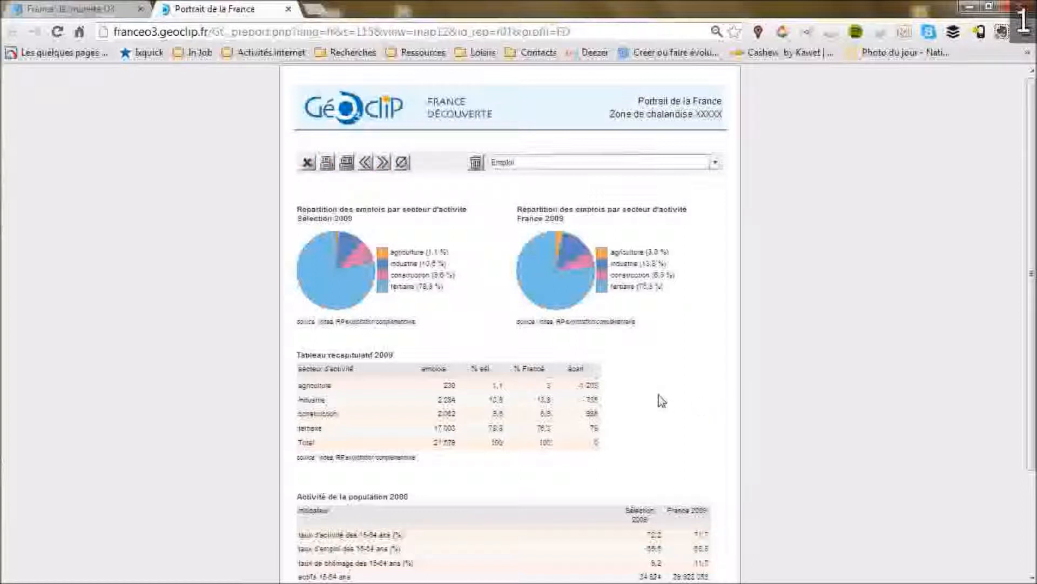
# Page forward and back through the report to return to the Logements page.
pyautogui.click(383, 162)
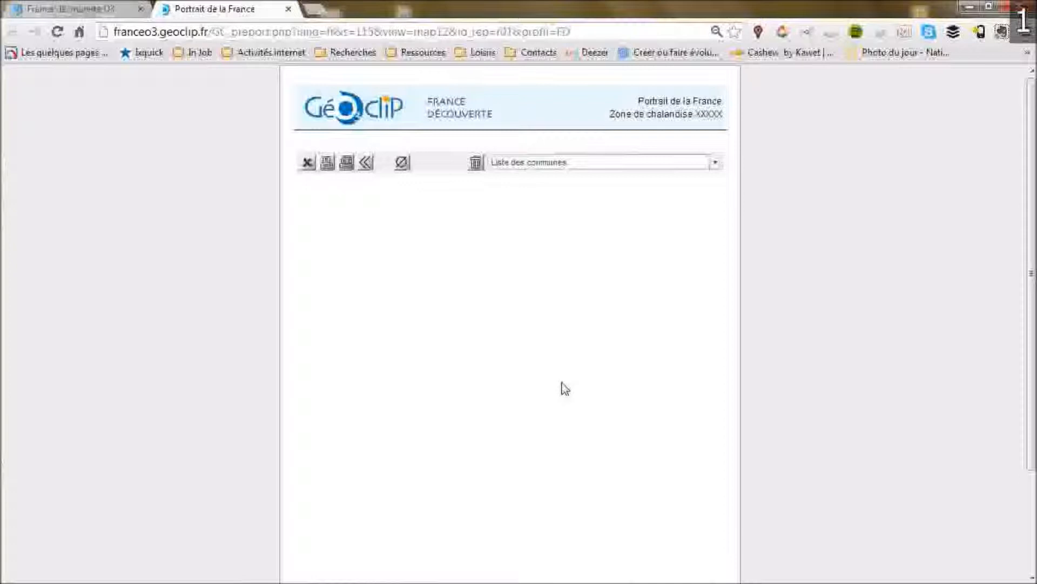
pyautogui.click(366, 162)
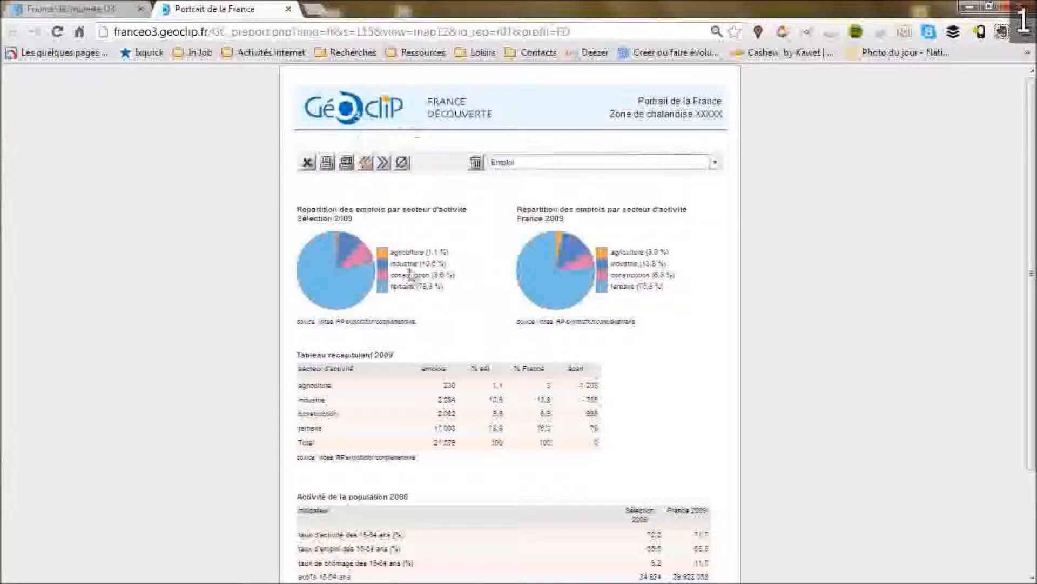
pyautogui.click(365, 162)
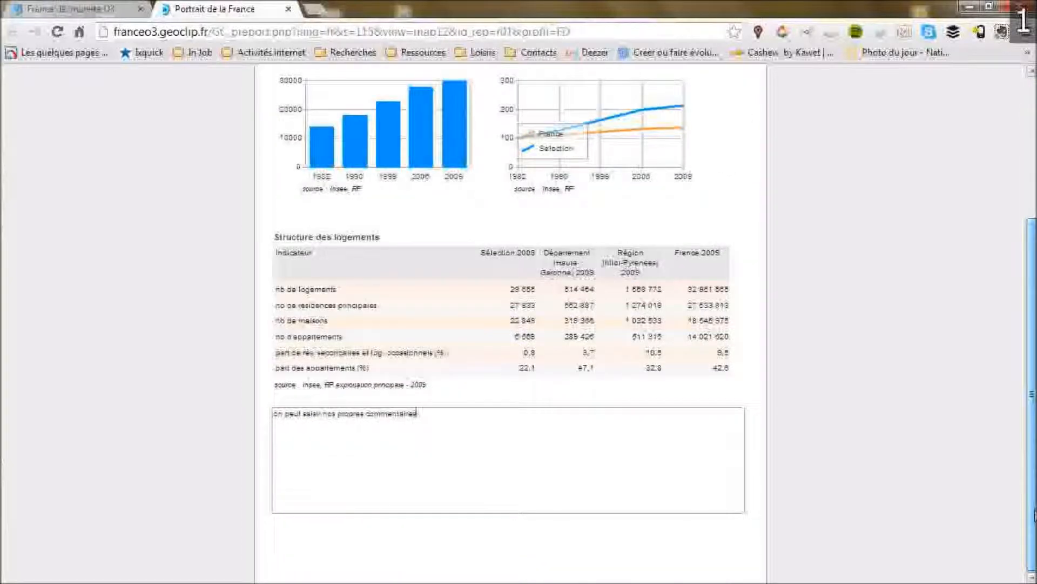
pyautogui.scroll(3, 508, 325)
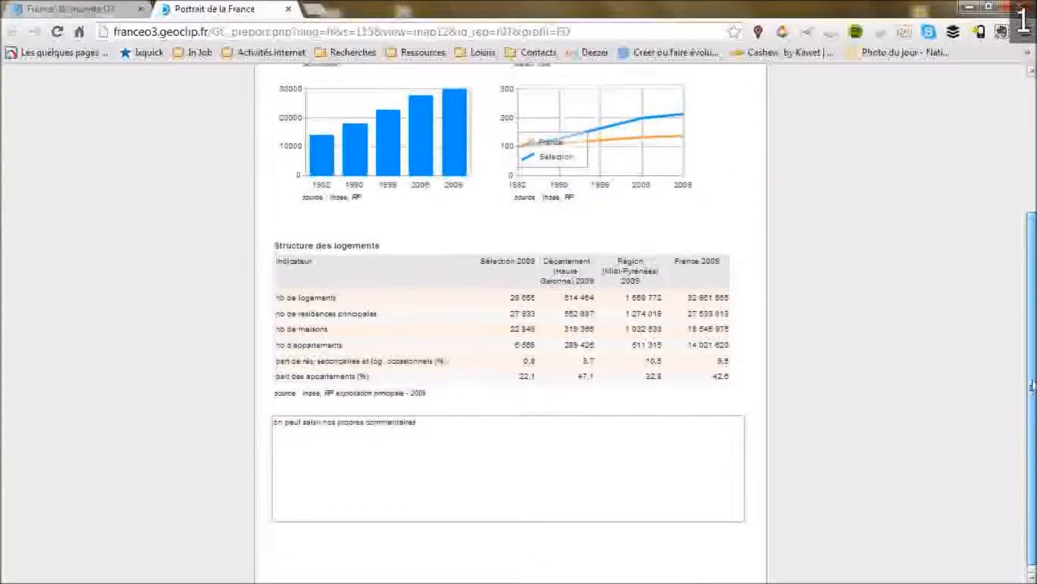
# Open the report's print preview, scroll through all its pages, and close it without printing.
pyautogui.click(330, 137)
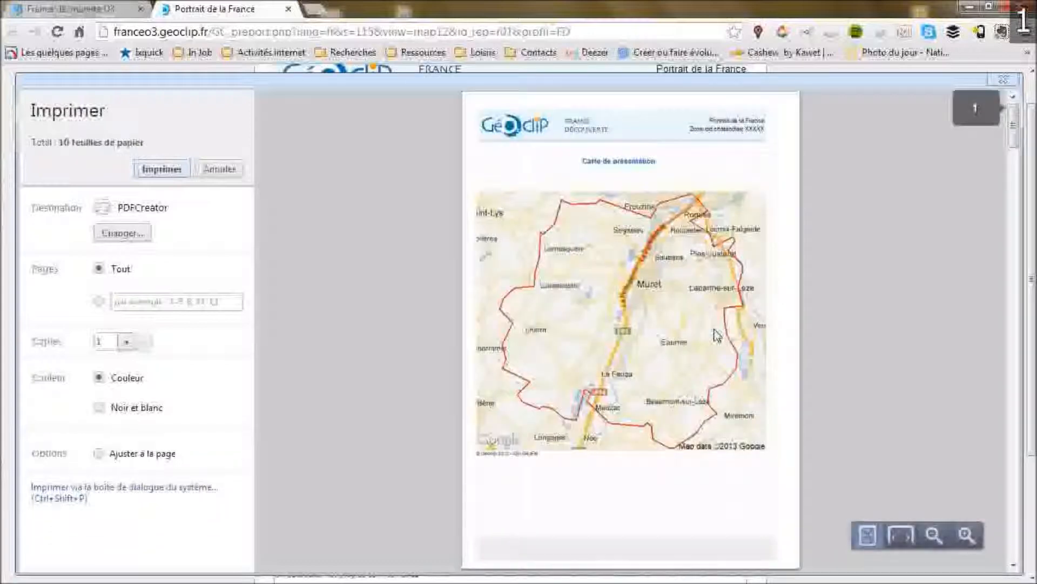
pyautogui.scroll(-15, 824, 298)
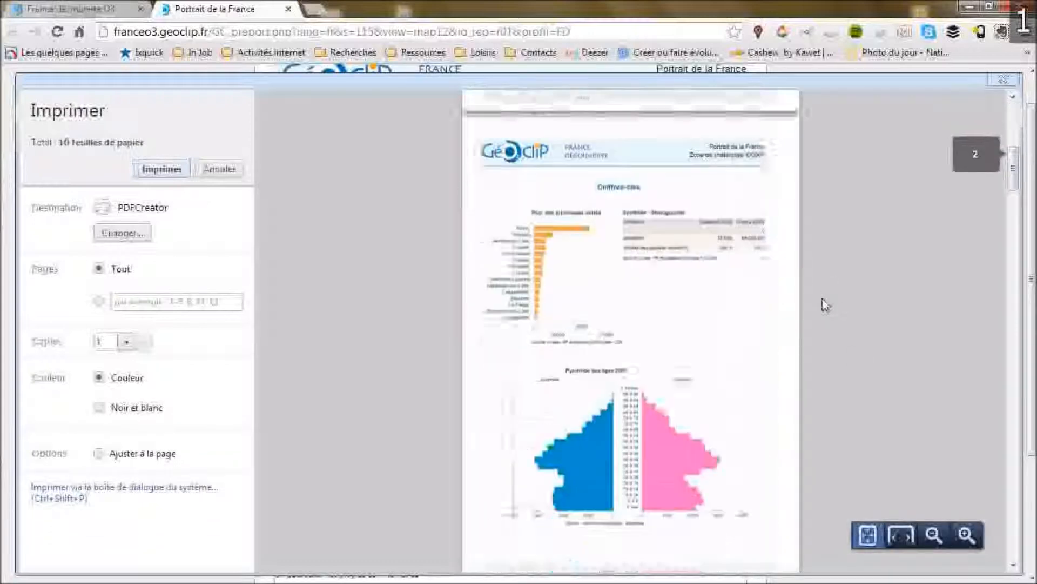
pyautogui.scroll(-10, 822, 305)
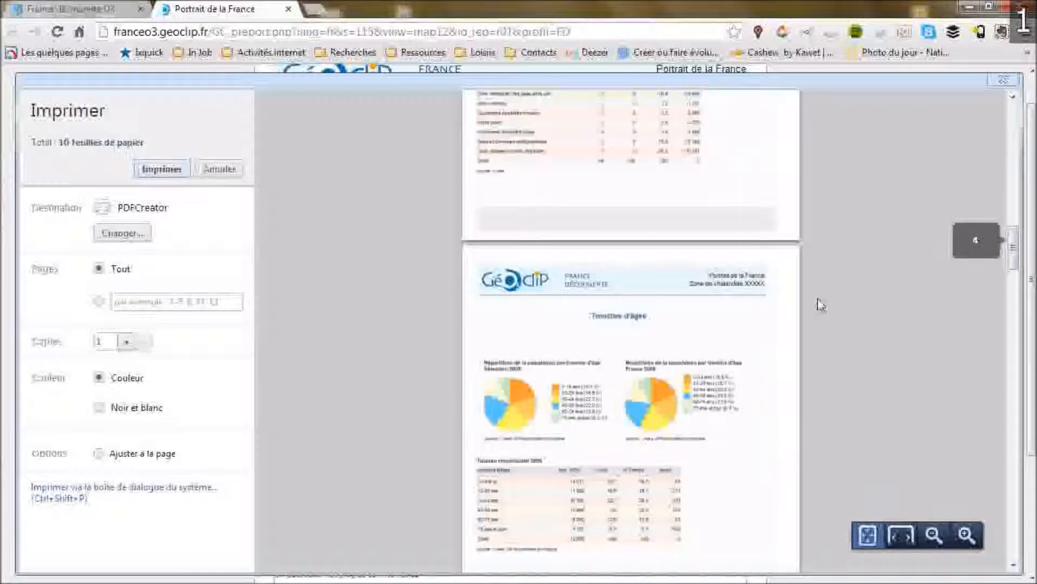
pyautogui.scroll(-10, 822, 305)
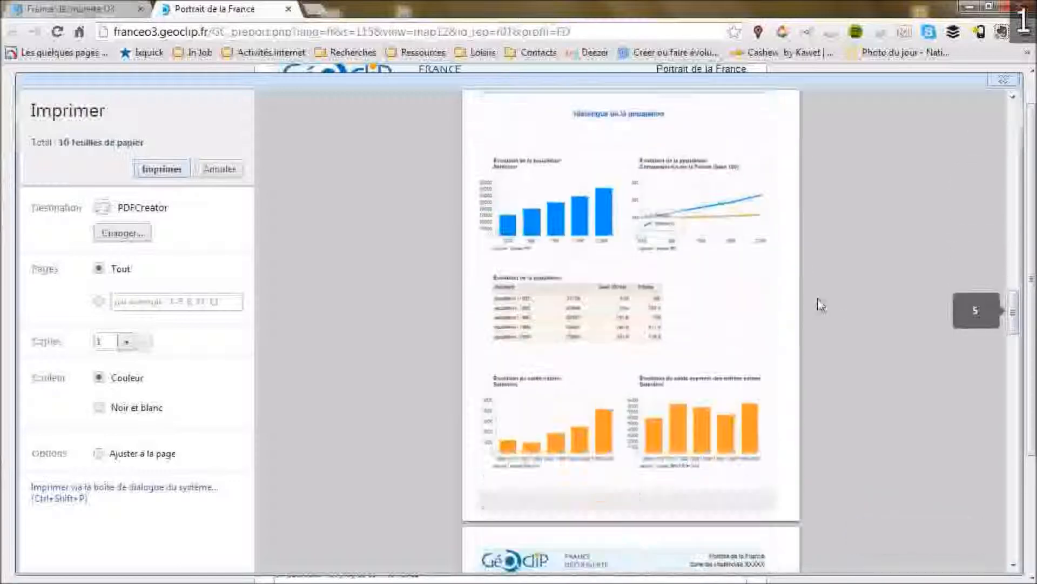
pyautogui.scroll(-10, 822, 304)
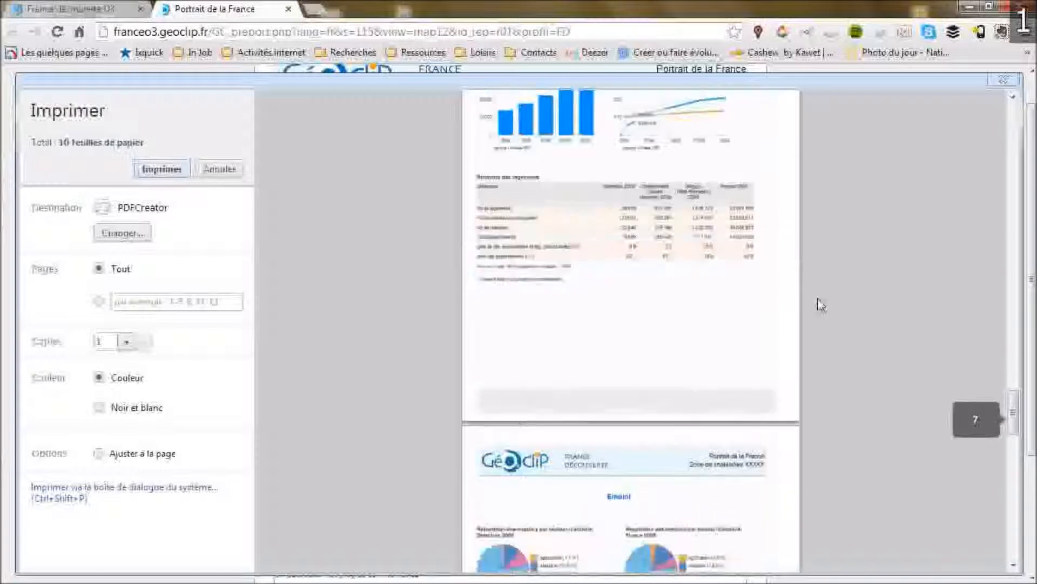
pyautogui.scroll(-4, 821, 305)
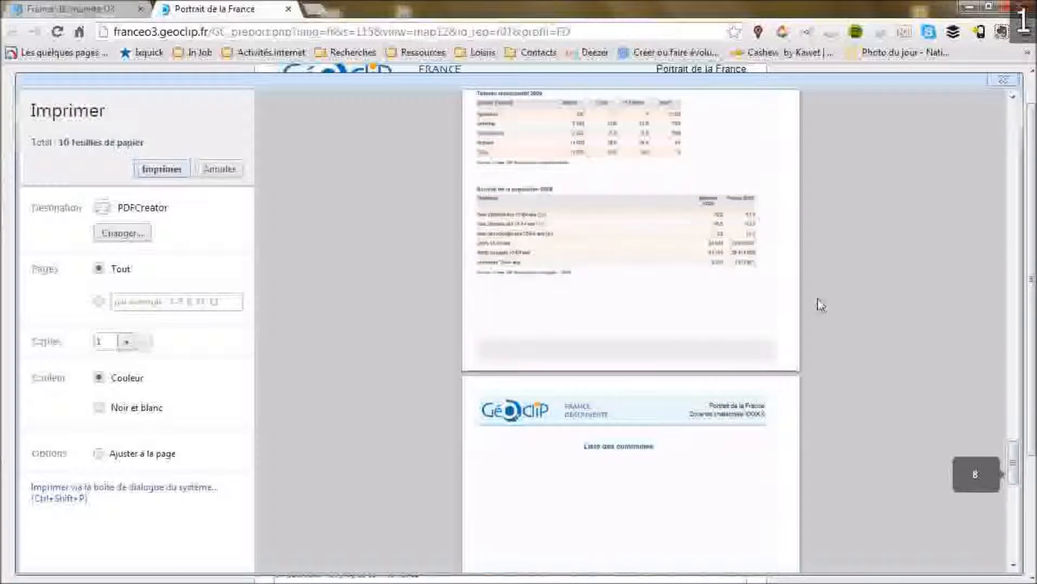
pyautogui.scroll(-4, 822, 305)
pyautogui.scroll(-8, 821, 304)
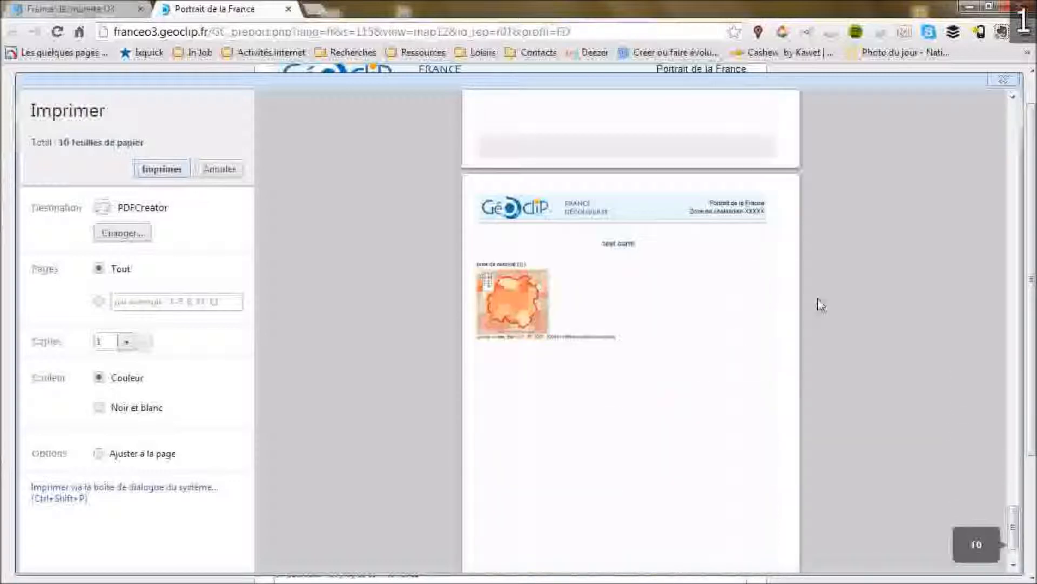
pyautogui.scroll(10, 819, 303)
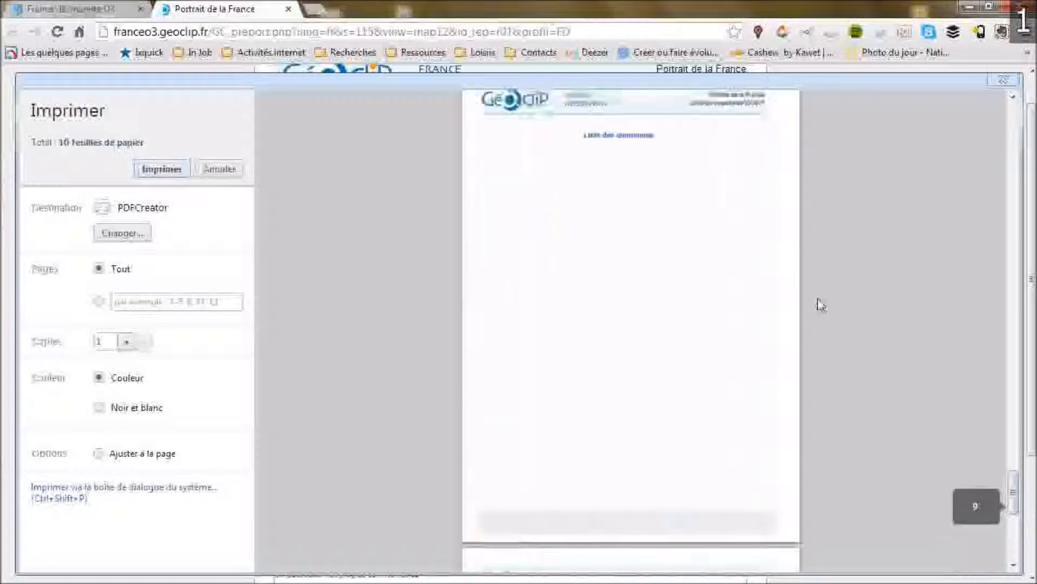
pyautogui.click(1003, 80)
# Close the report tab and open the catalogue of data available to display on the map.
pyautogui.scroll(1, 210, 250)
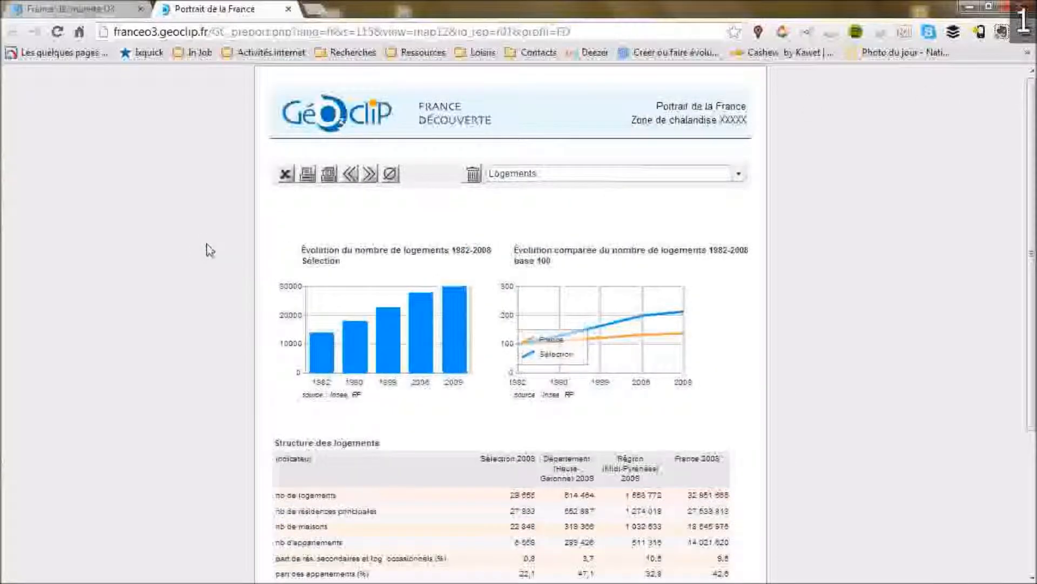
pyautogui.click(289, 11)
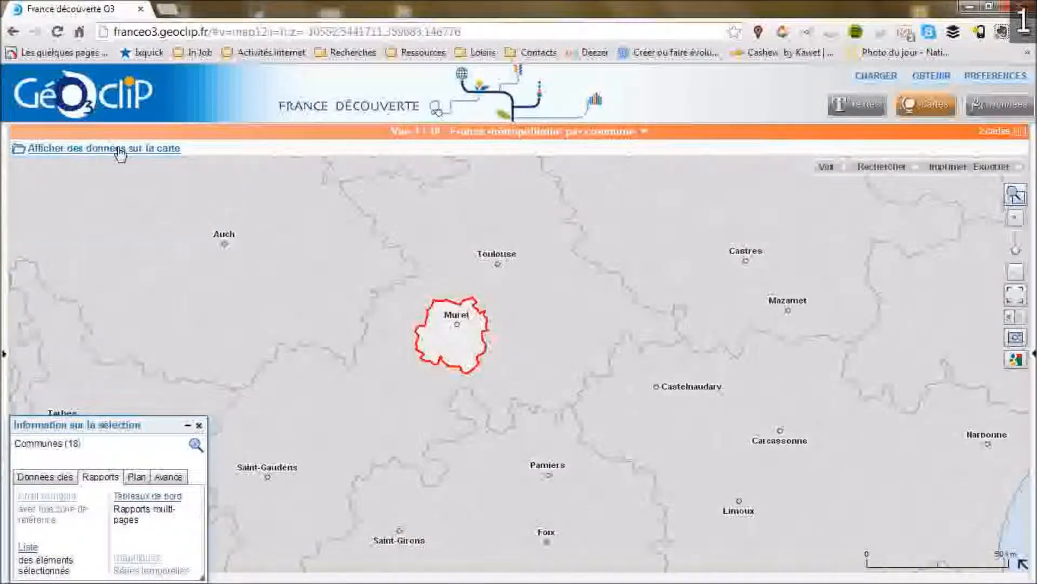
pyautogui.click(120, 150)
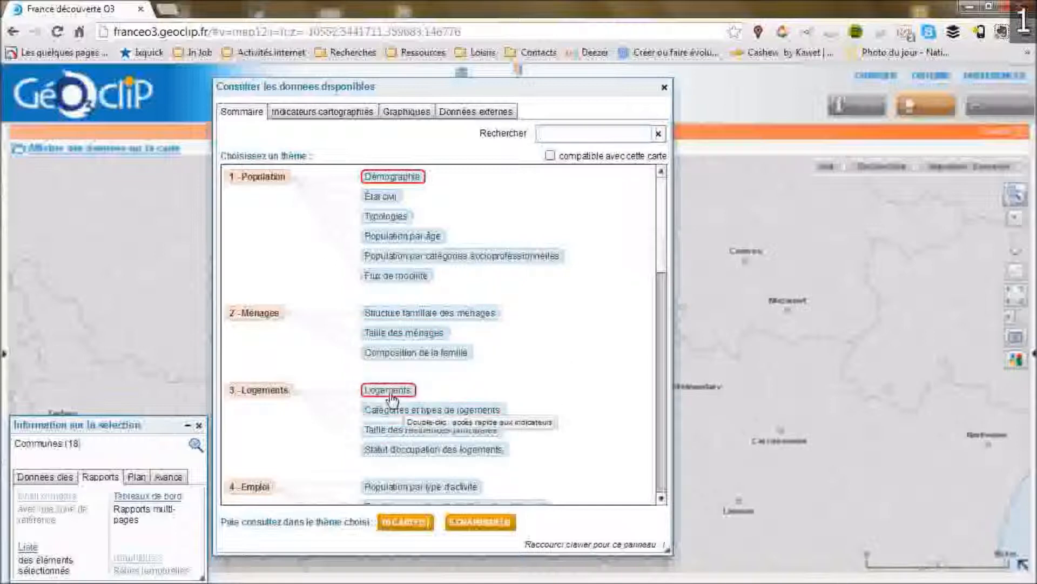
pyautogui.click(407, 185)
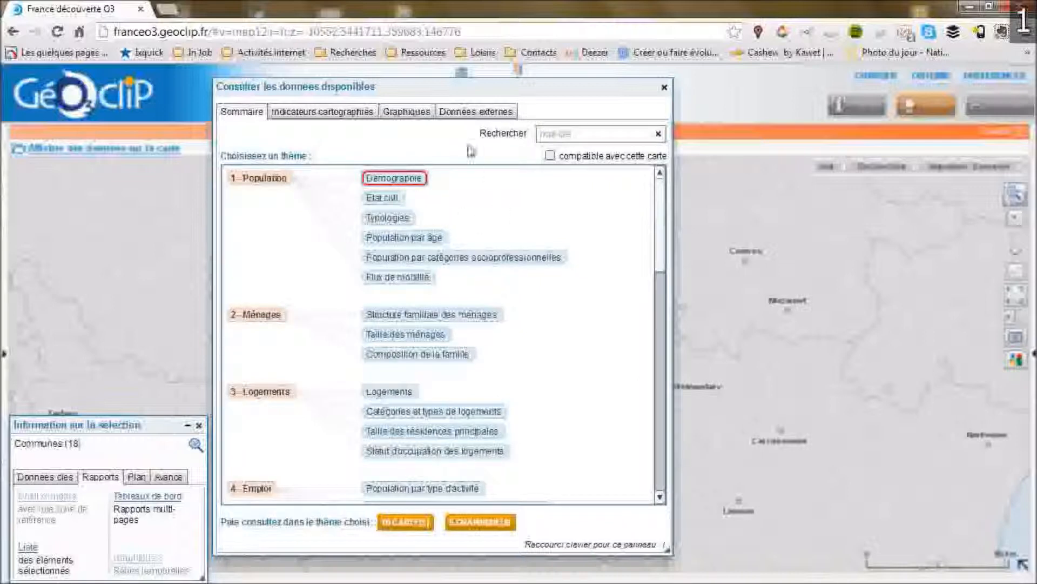
# Display the 2010 municipal population indicator from the Population > Démographie theme on the map.
pyautogui.click(308, 112)
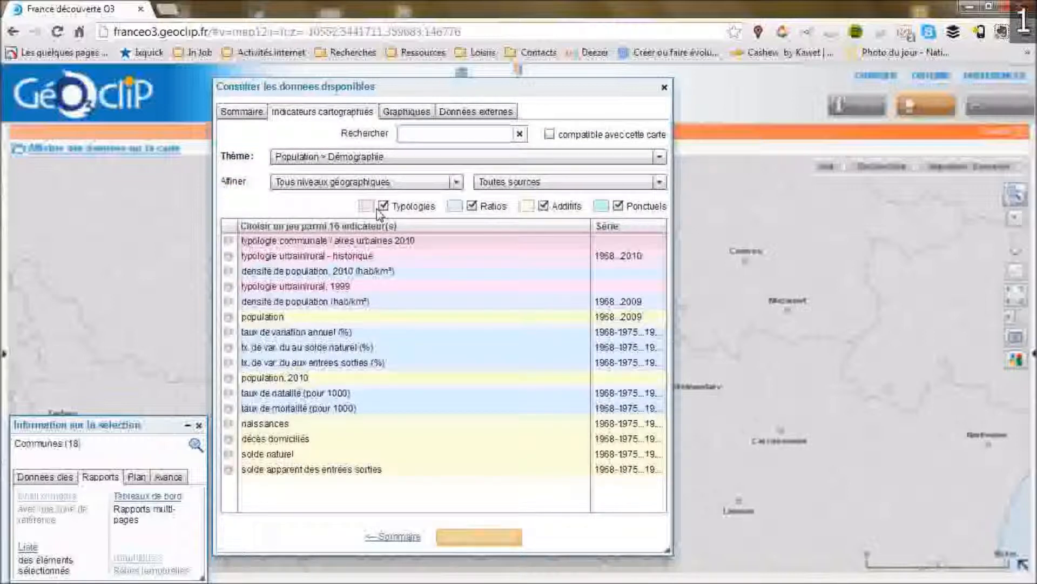
pyautogui.click(229, 381)
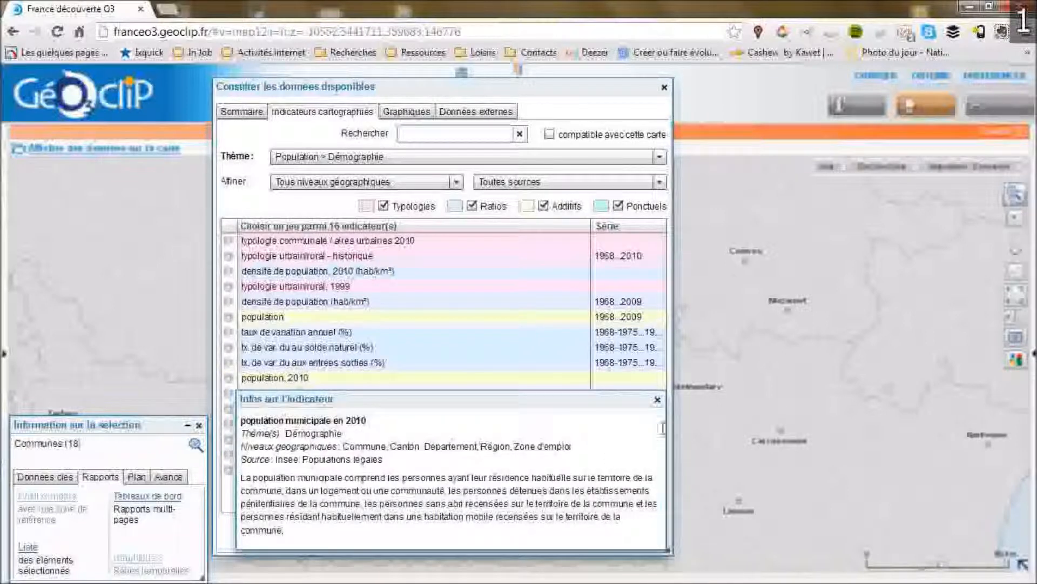
pyautogui.click(657, 401)
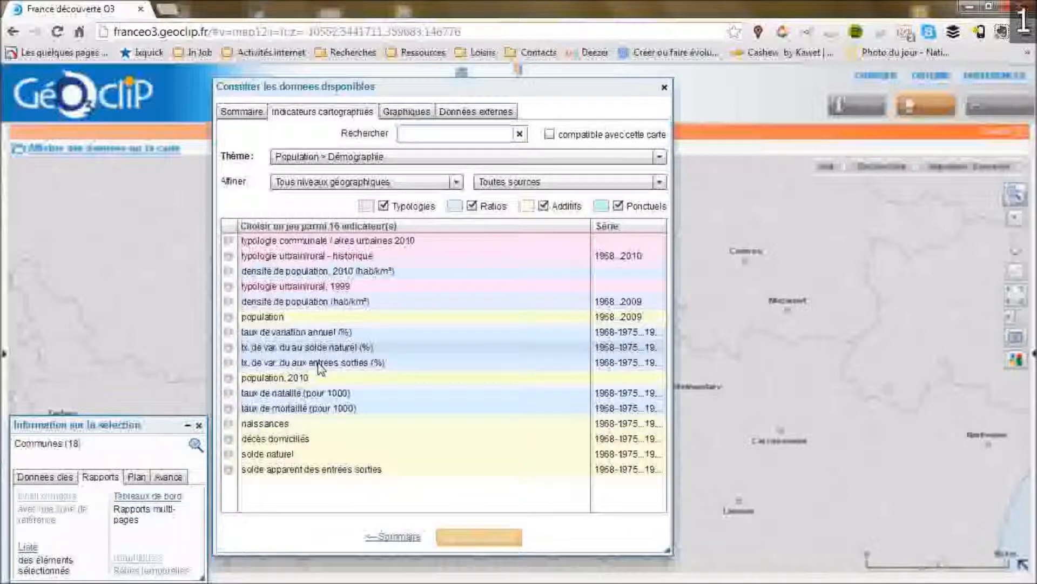
pyautogui.click(280, 380)
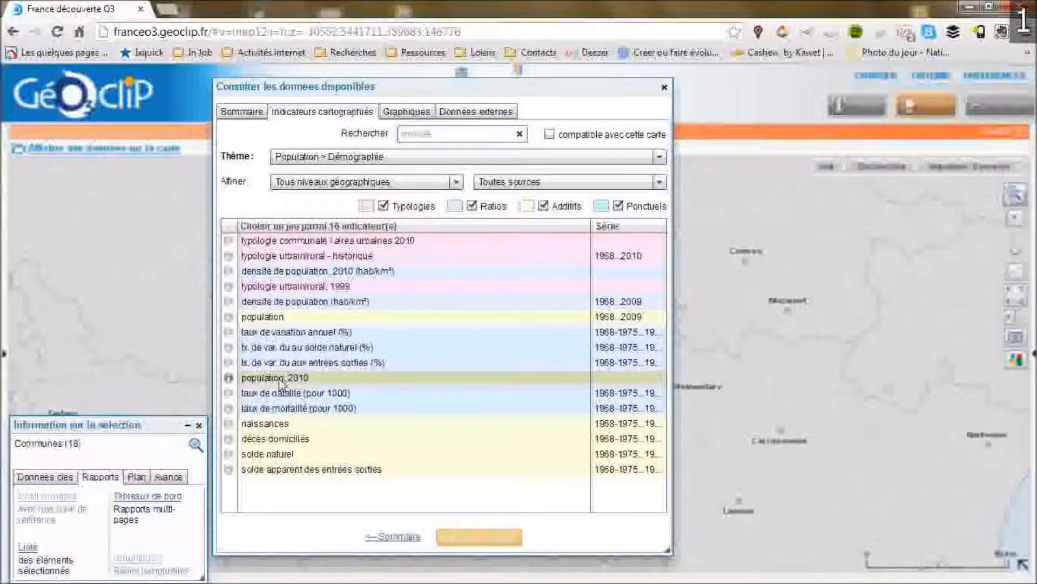
pyautogui.click(472, 541)
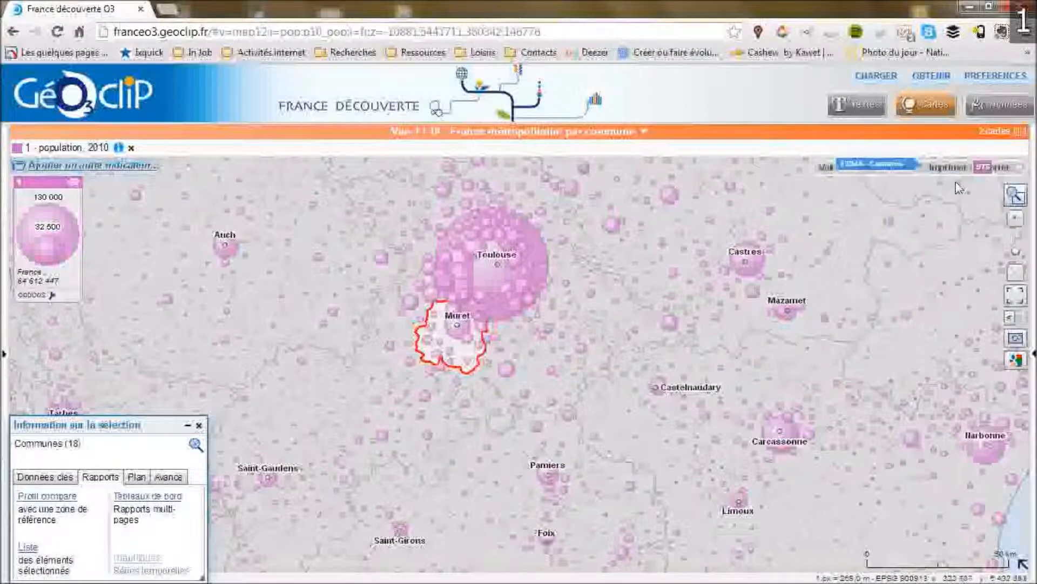
# Preview the map as a JPEG image at current dimensions, then close the preview.
pyautogui.click(990, 169)
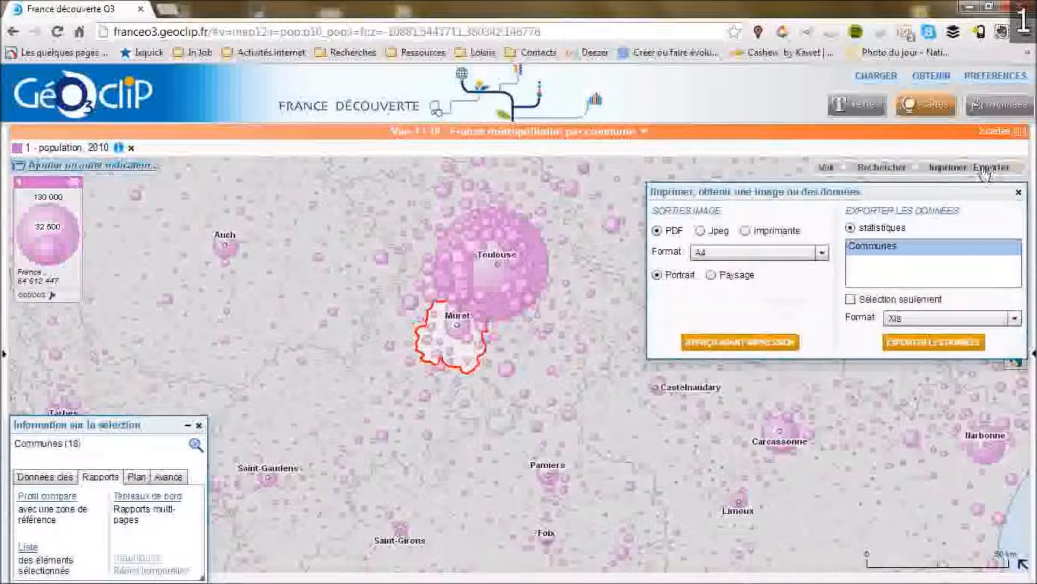
pyautogui.click(701, 232)
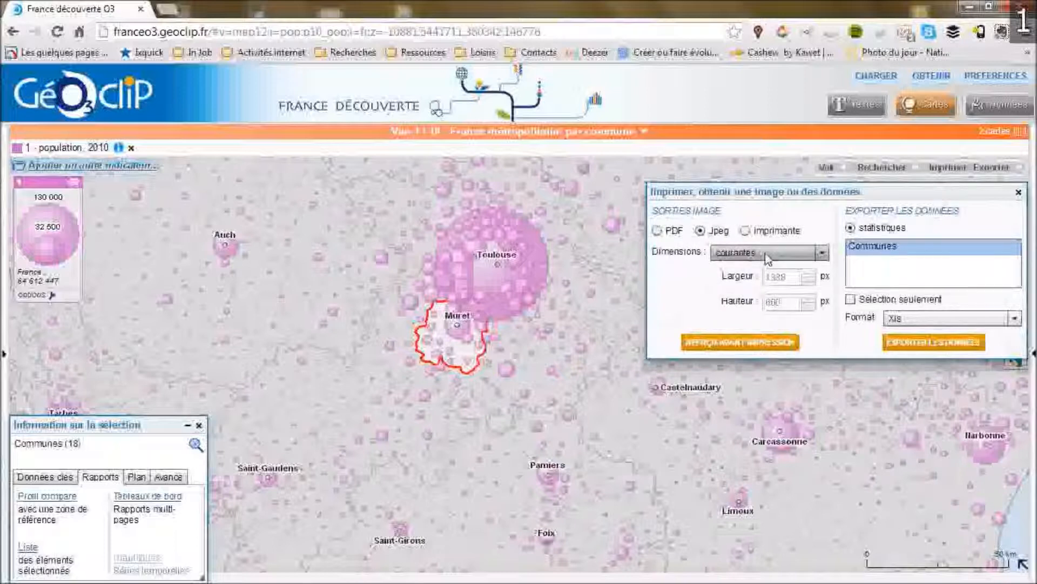
pyautogui.click(750, 344)
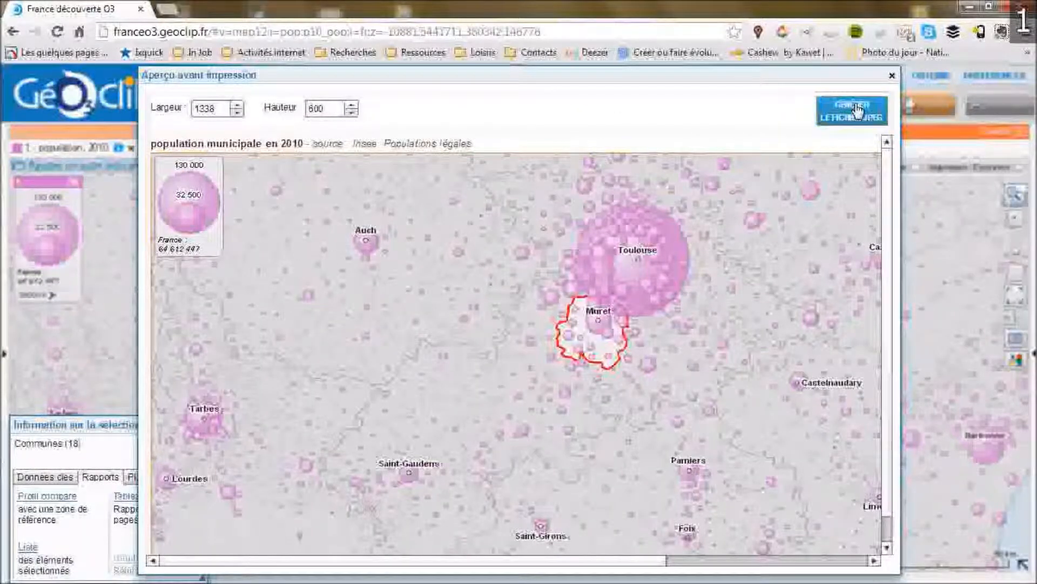
pyautogui.click(892, 76)
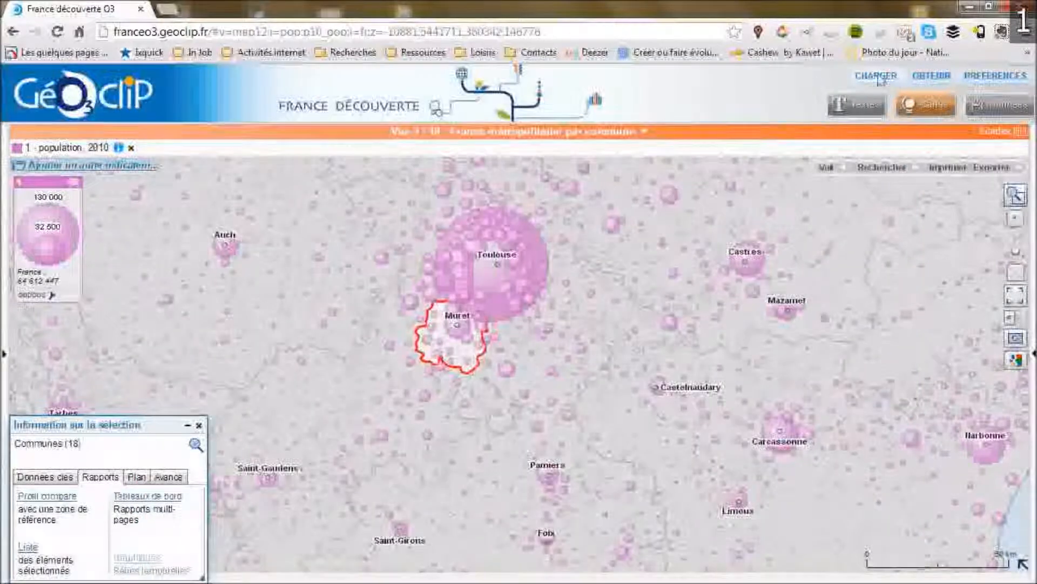
# Export the 2010 population statistics for the selected communes only as an XLS file and open it.
pyautogui.click(971, 167)
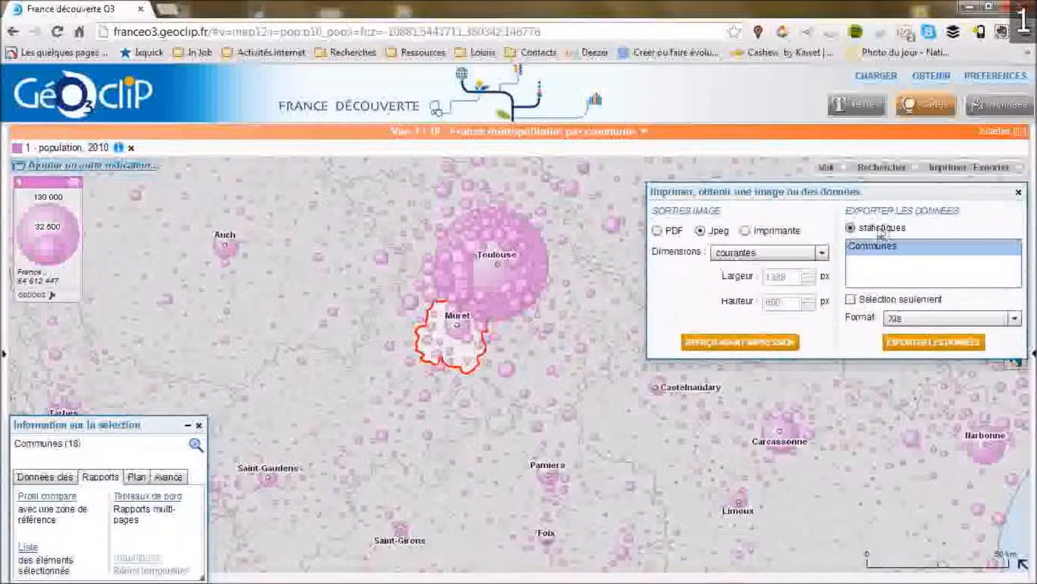
pyautogui.click(854, 299)
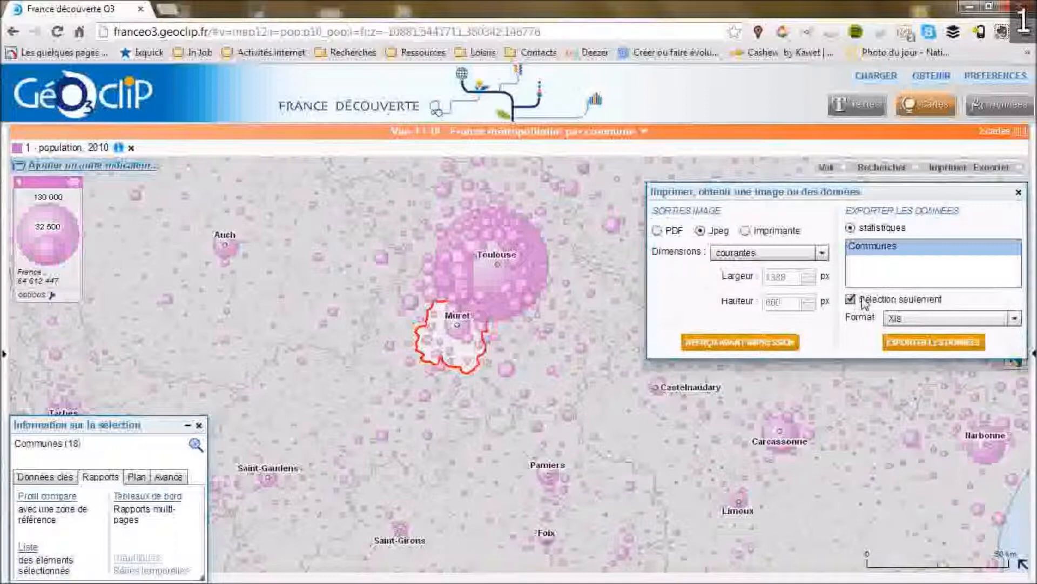
pyautogui.click(926, 343)
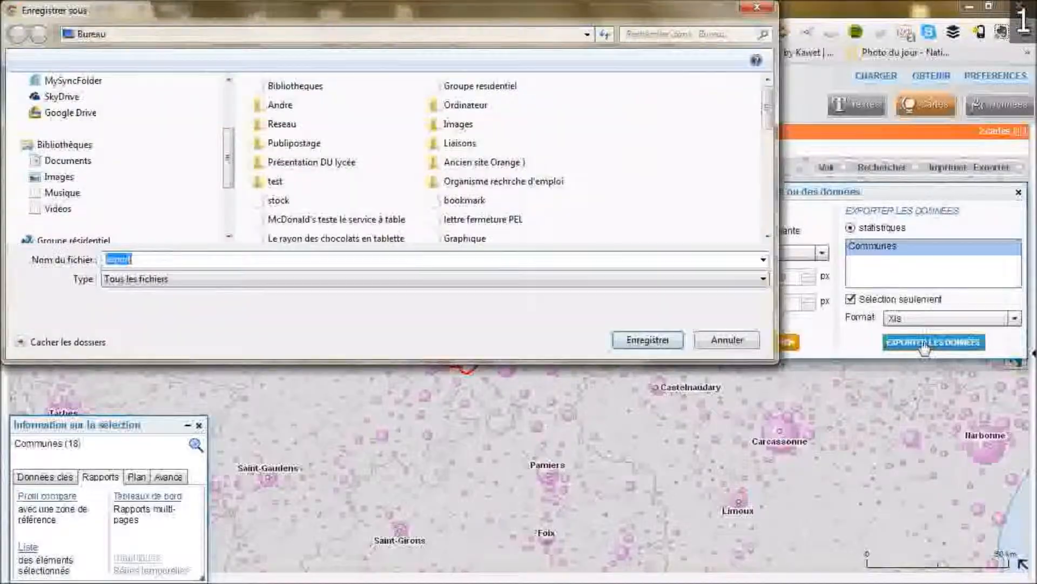
pyautogui.click(667, 338)
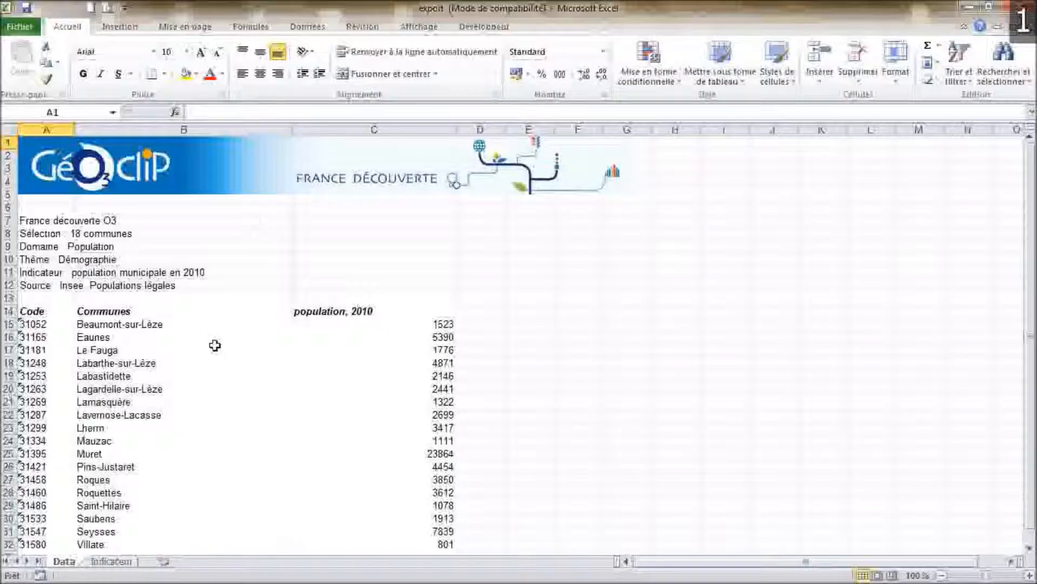
# Rearrange the sheet so population moves to column D and Communes to column E, leaving columns B and C empty.
pyautogui.scroll(-2, 215, 346)
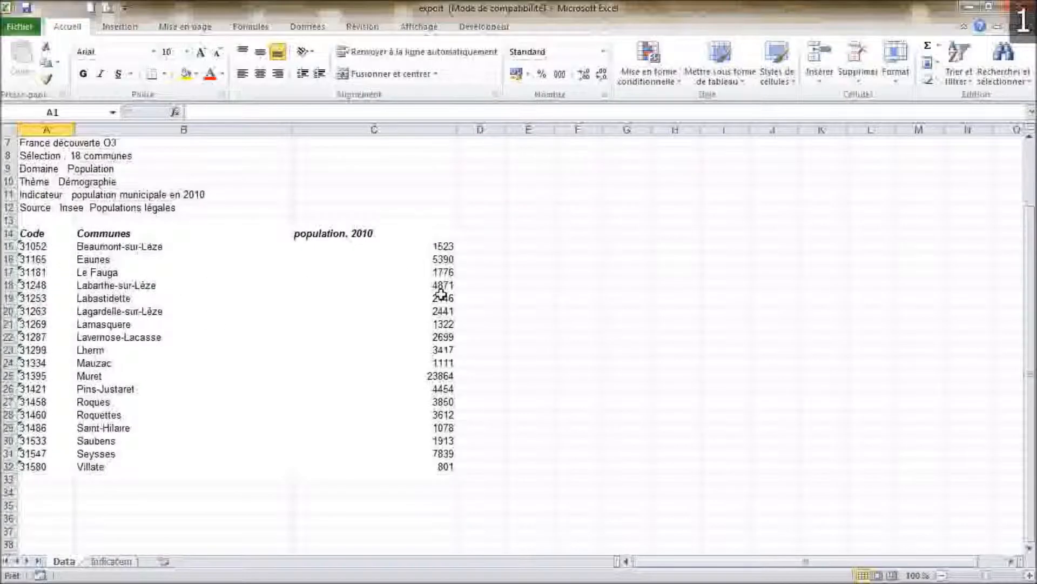
pyautogui.click(371, 232)
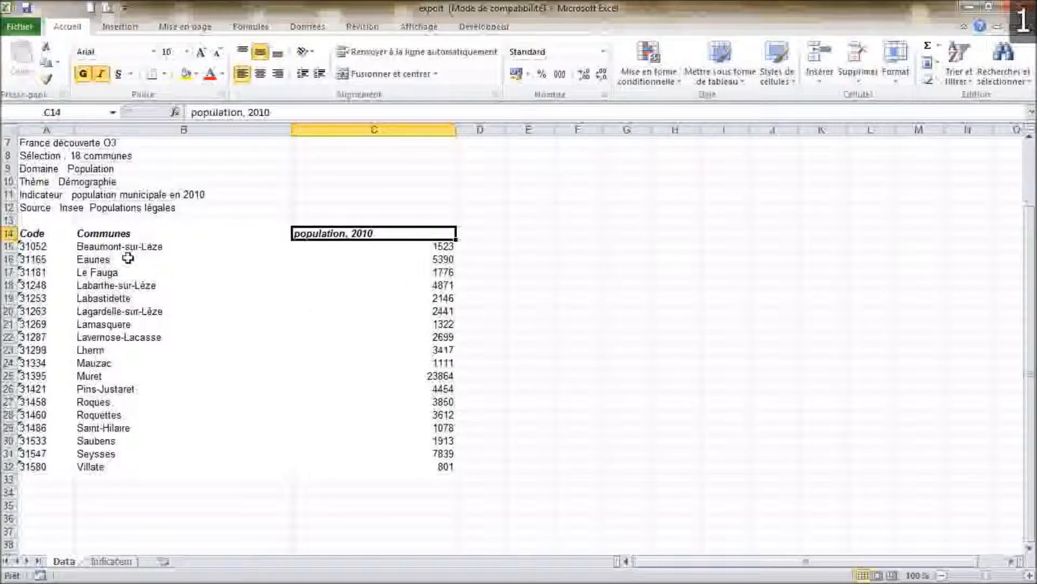
pyautogui.moveTo(119, 234); pyautogui.dragTo(244, 466)
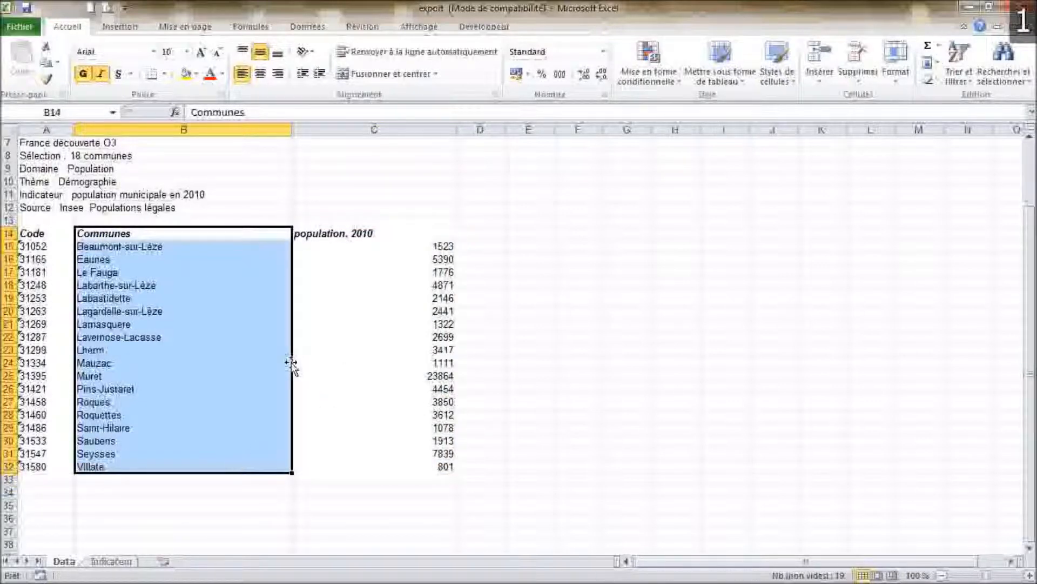
pyautogui.moveTo(292, 364); pyautogui.dragTo(521, 366)
pyautogui.moveTo(405, 232); pyautogui.dragTo(394, 466)
pyautogui.moveTo(456, 388); pyautogui.dragTo(481, 388)
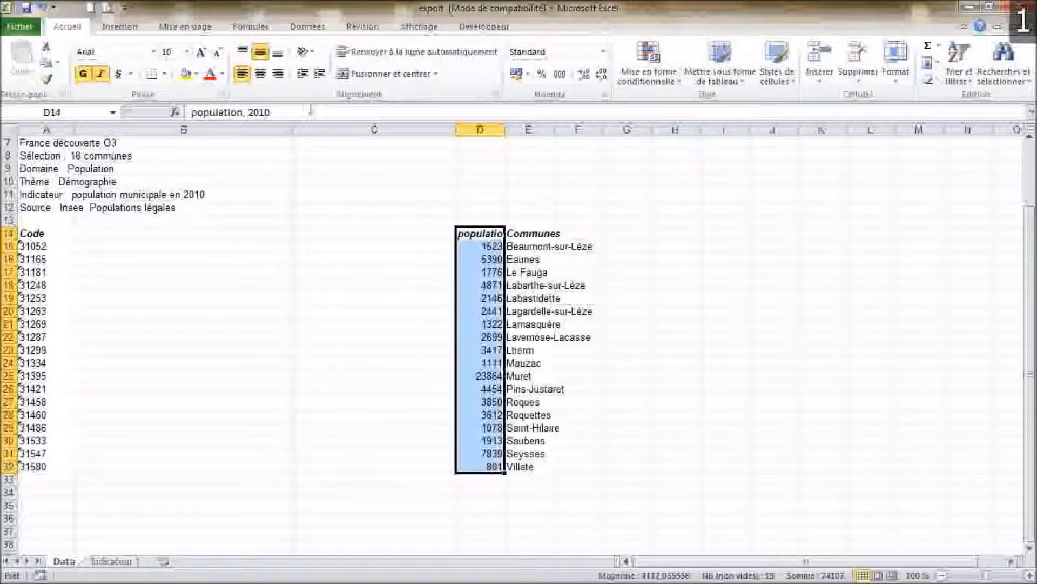
pyautogui.moveTo(293, 128); pyautogui.dragTo(154, 129)
pyautogui.scroll(2, 114, 184)
pyautogui.scroll(-2, 112, 222)
# Add a 'Nbre de clients' column in column B with client counts for each commune.
pyautogui.click(114, 234)
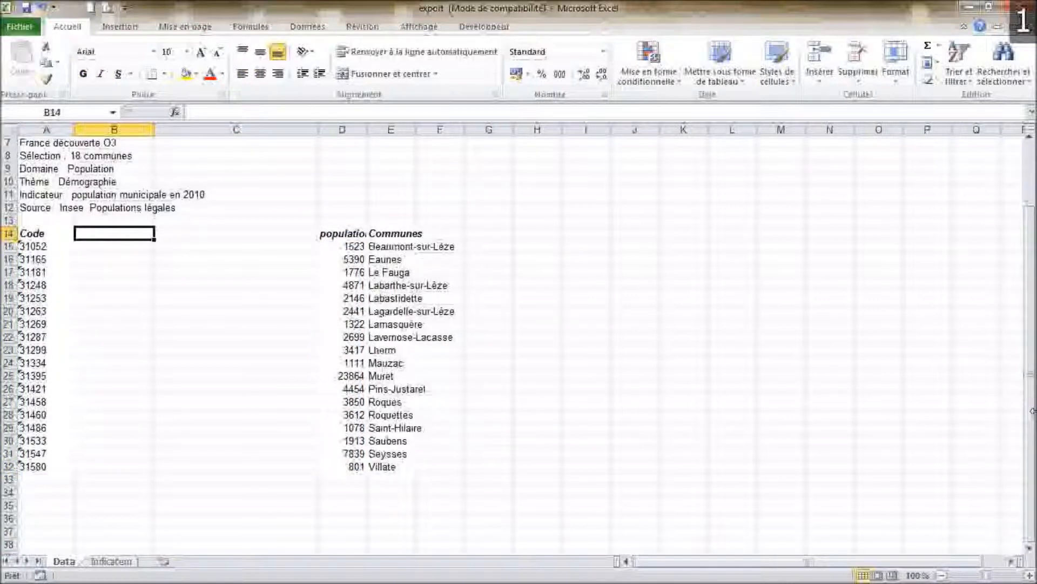
pyautogui.write('Nbre de clients')
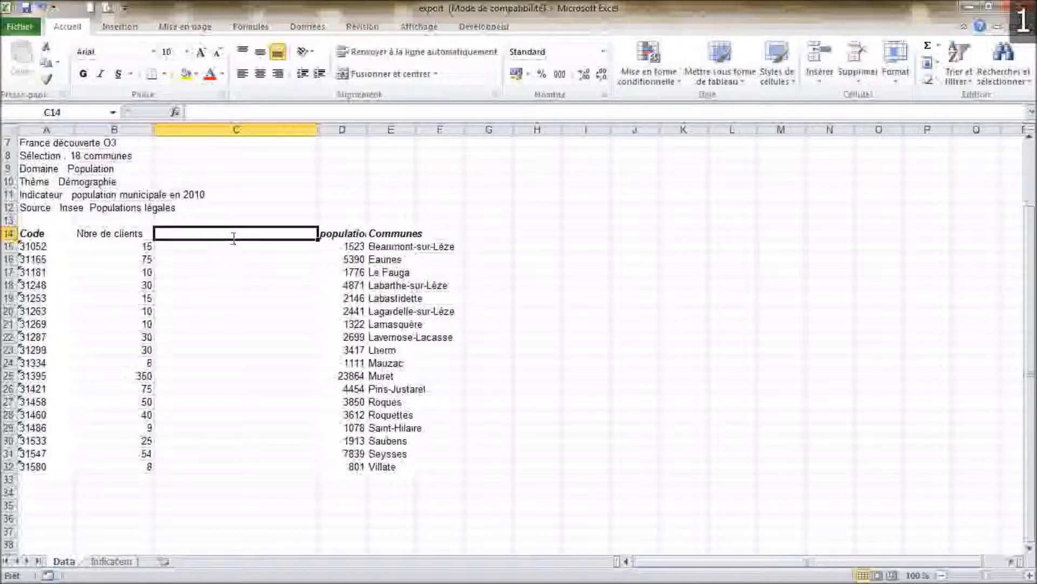
# Add a 'Part de marche en %' column in column C computing =B15/D15*100 for every commune.
pyautogui.write('Part de')
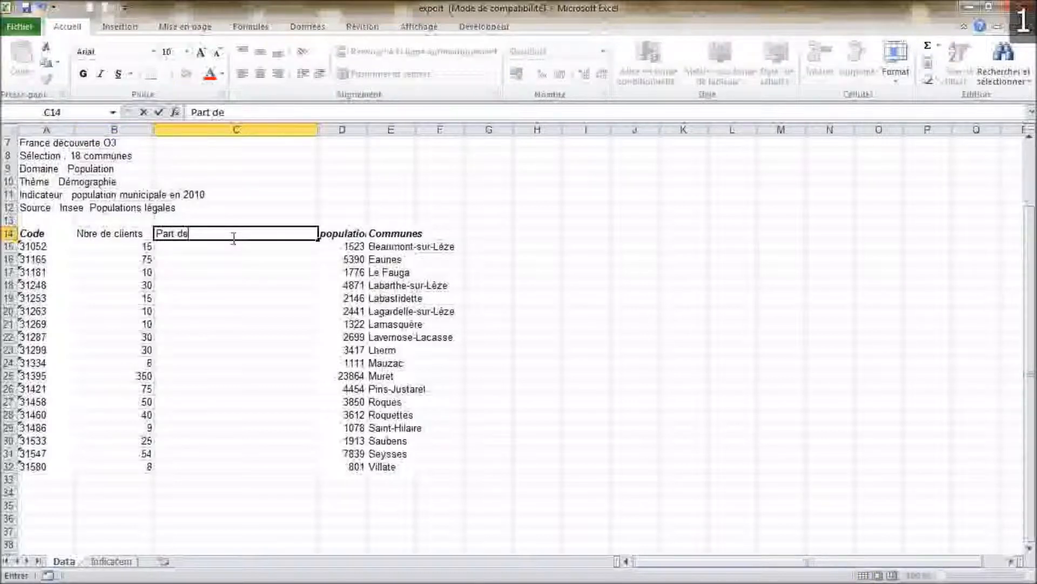
pyautogui.write(' martch')
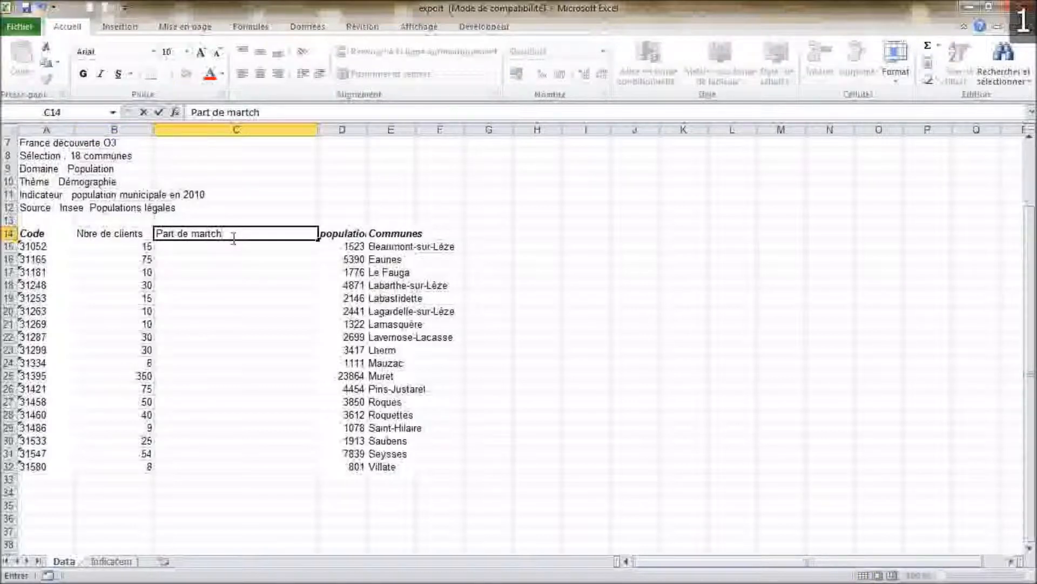
pyautogui.press('BackSpace')
pyautogui.press('BackSpace')
pyautogui.write('he en %')
pyautogui.press('Return')
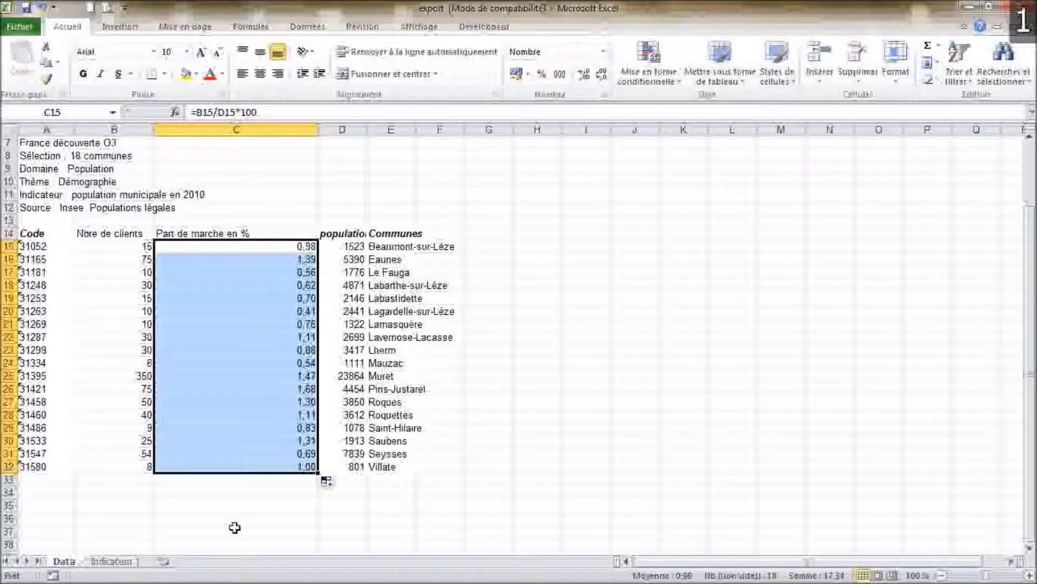
pyautogui.click(289, 403)
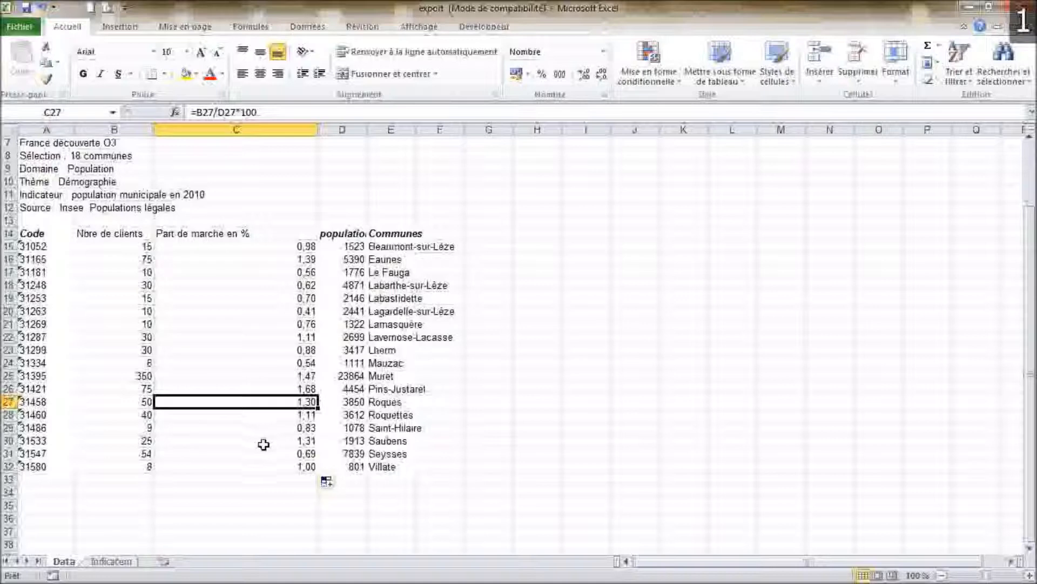
# Copy the Code, Nbre de clients and Part de marche en % table, rows 14 to 32.
pyautogui.click(29, 232)
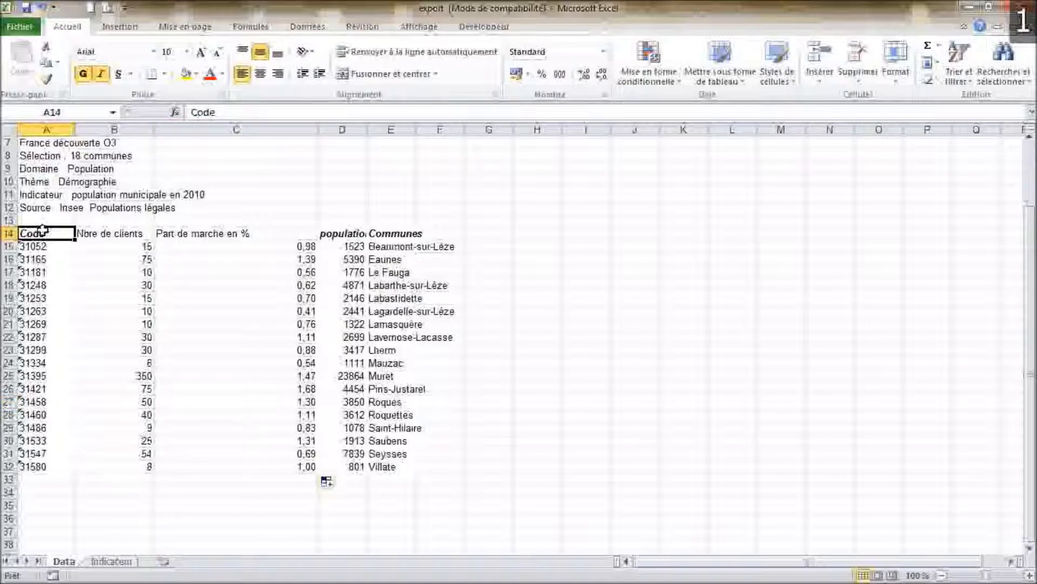
pyautogui.moveTo(62, 235); pyautogui.dragTo(239, 466)
pyautogui.rightClick(189, 301)
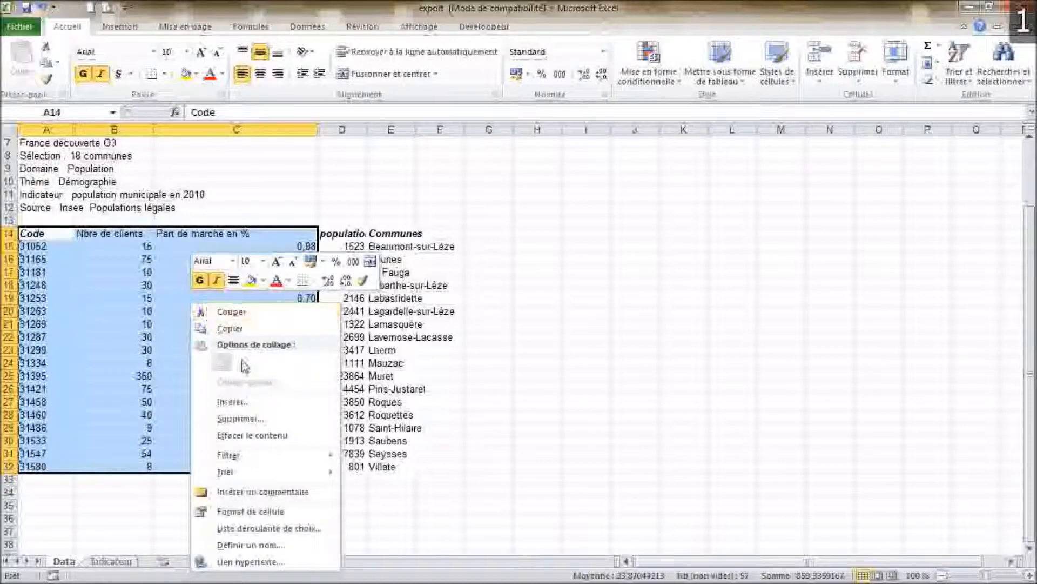
pyautogui.click(237, 330)
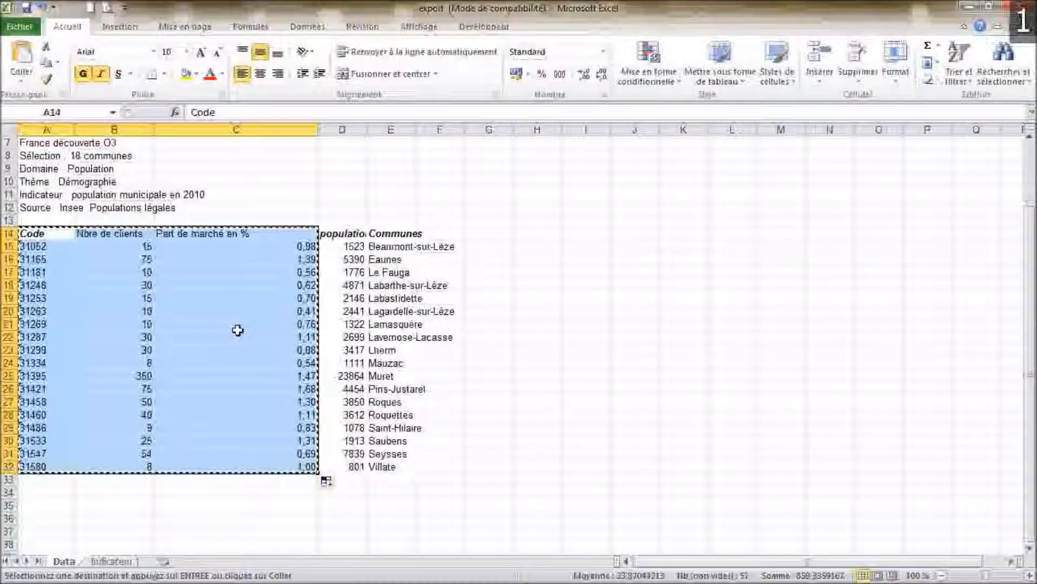
# Return to Géoclip, remove the population indicator, and start importing personal data by commune for metropolitan France.
pyautogui.hotkey('alt', 'Tab')
pyautogui.click(131, 148)
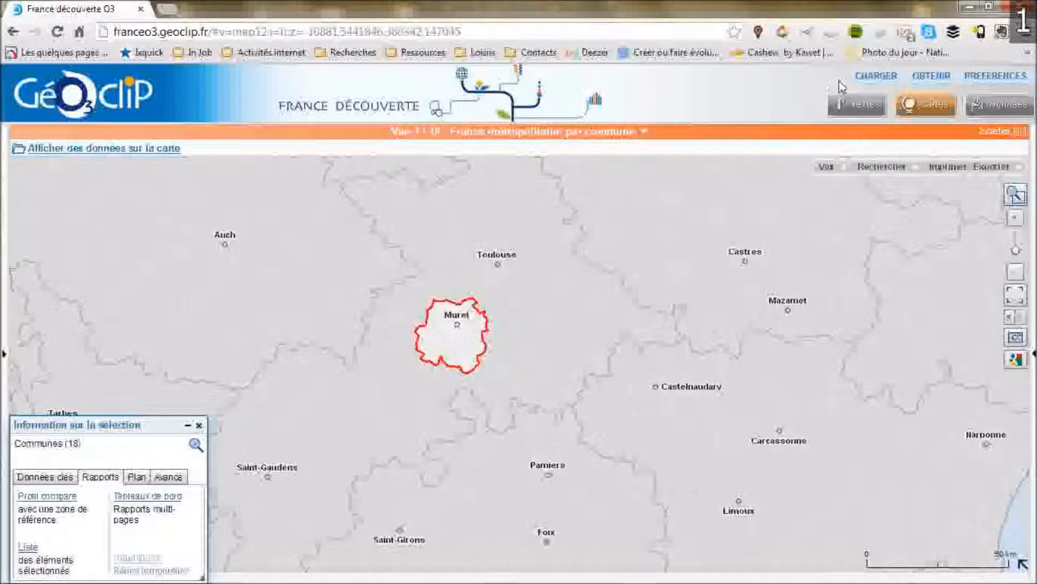
pyautogui.click(876, 78)
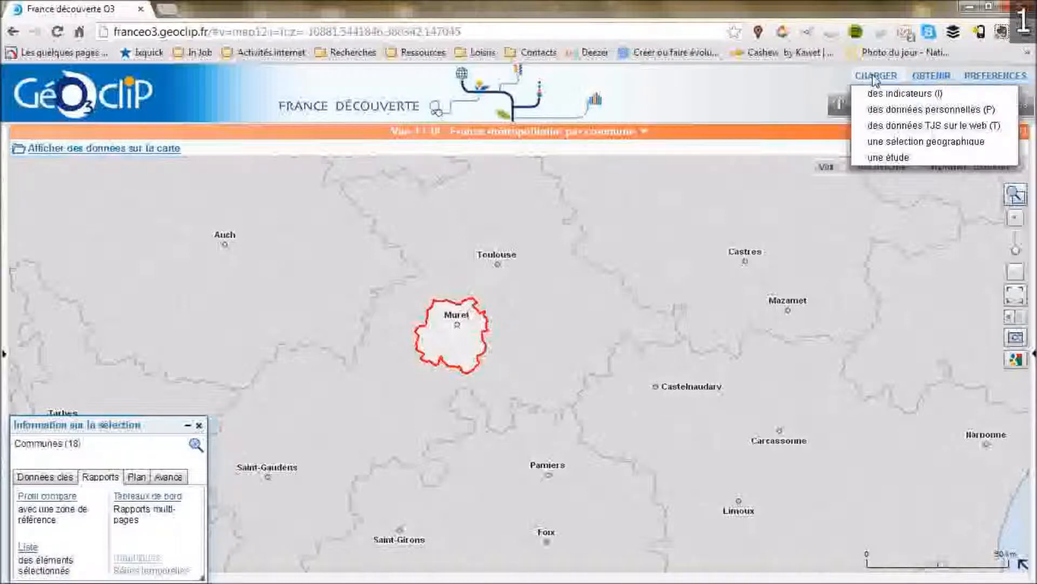
pyautogui.click(907, 111)
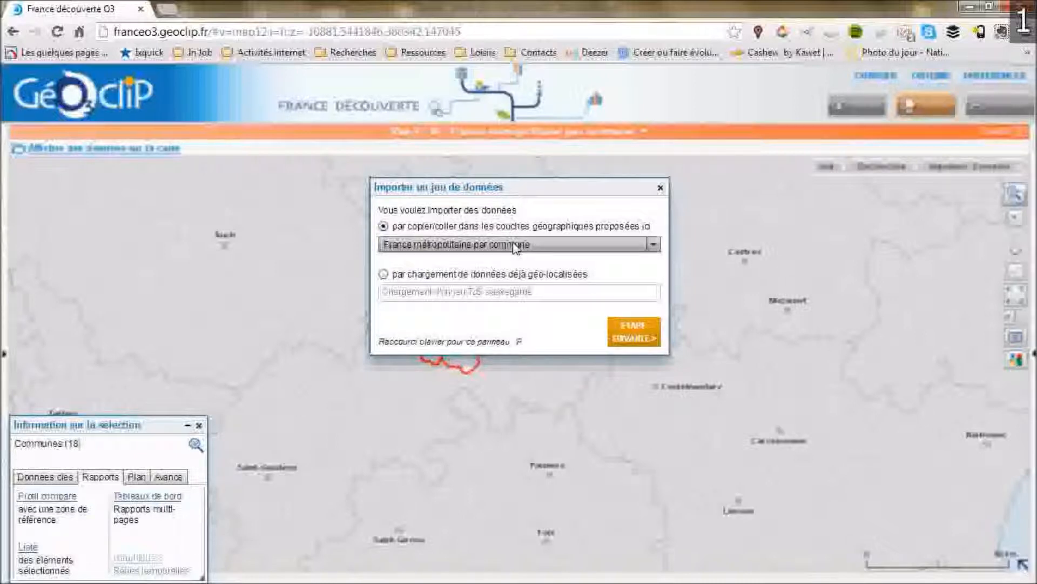
pyautogui.click(629, 332)
# Paste the copied client table into the import box and validate the data.
pyautogui.rightClick(428, 290)
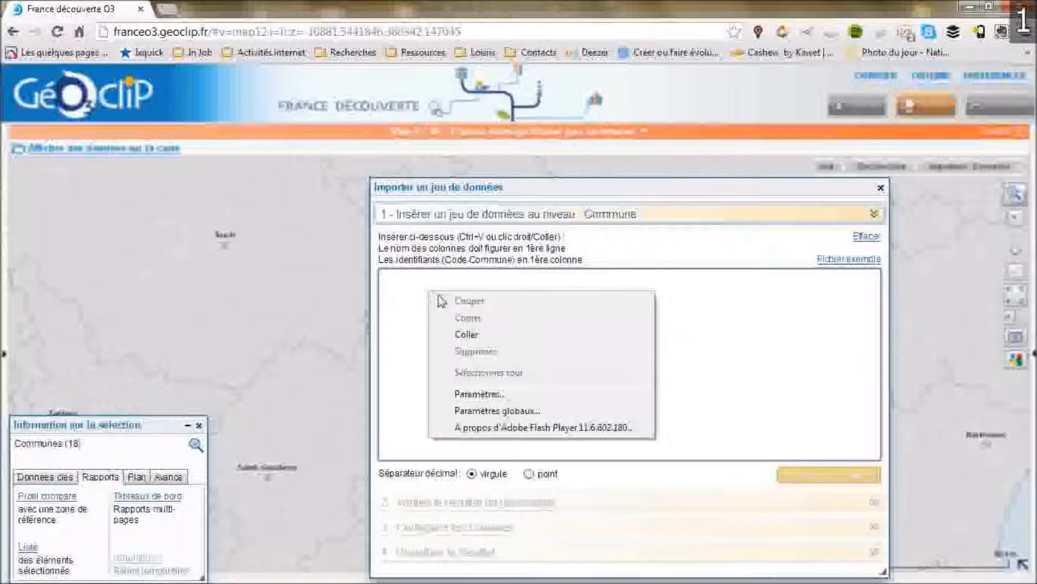
pyautogui.click(467, 334)
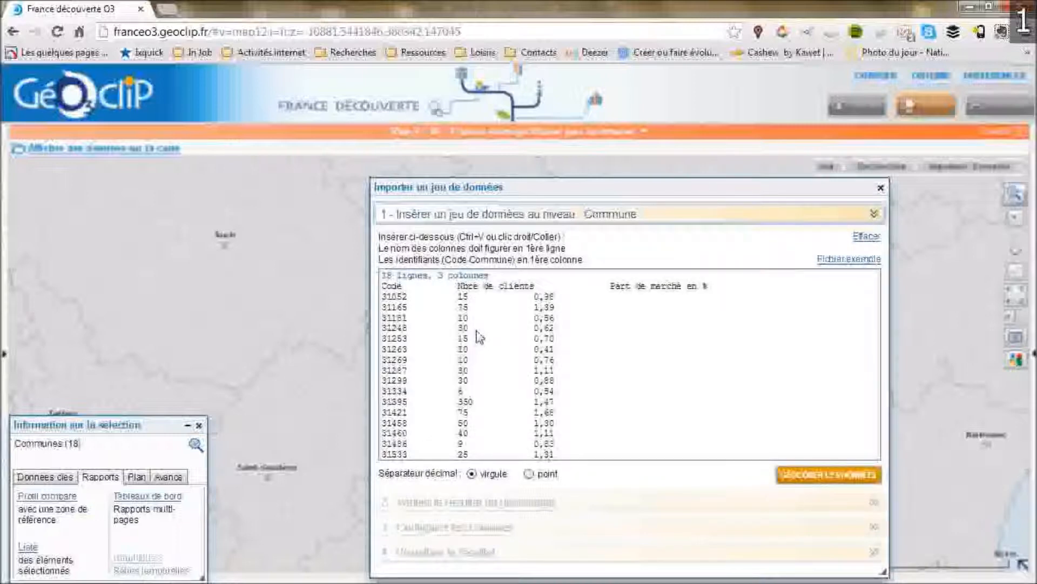
pyautogui.click(827, 475)
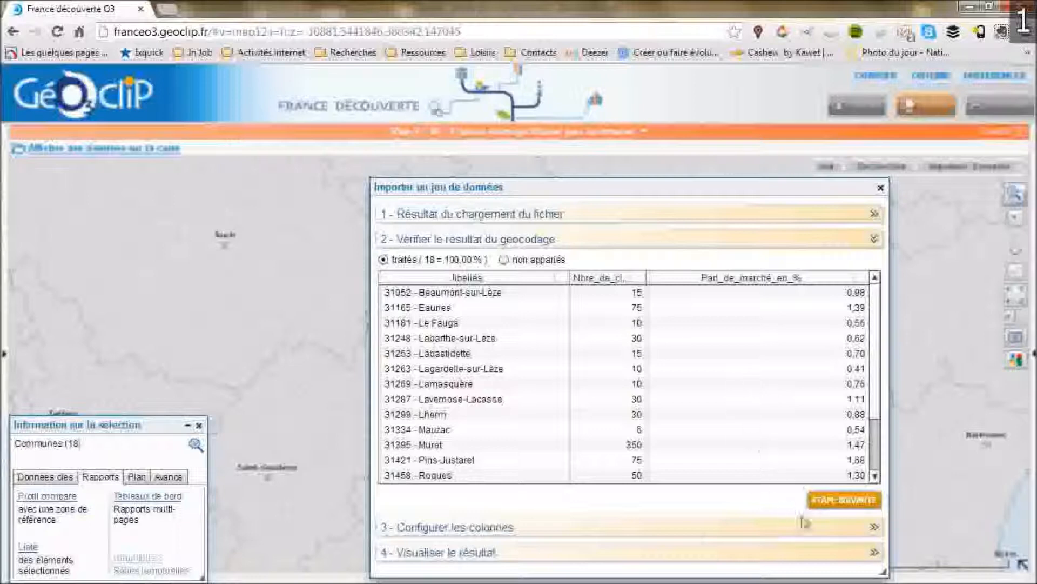
# Open the column configuration and rename column 1 to 'Nbre de clients' as proportional symbols.
pyautogui.click(821, 501)
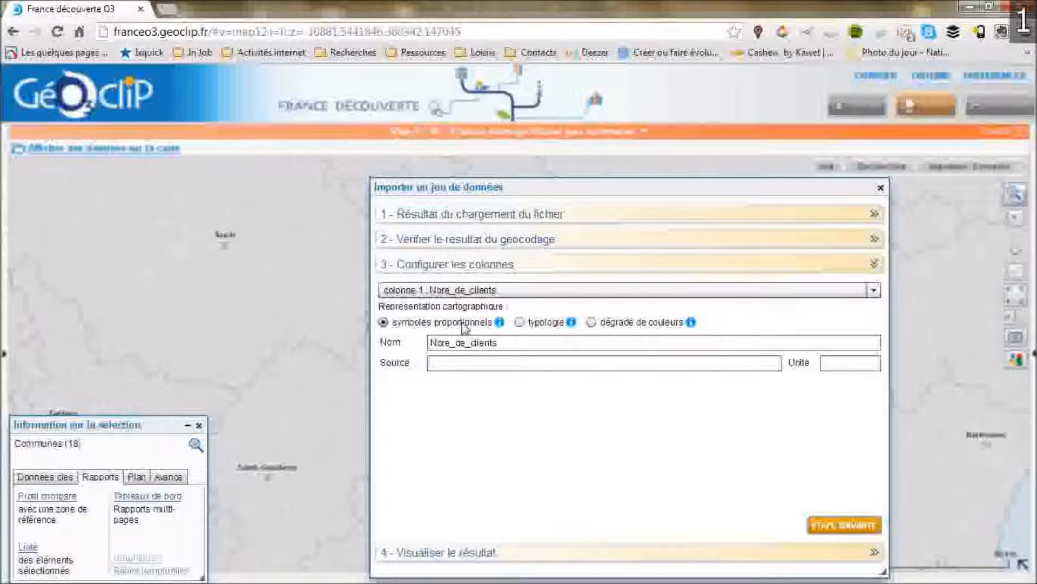
pyautogui.click(508, 345)
pyautogui.click(469, 349)
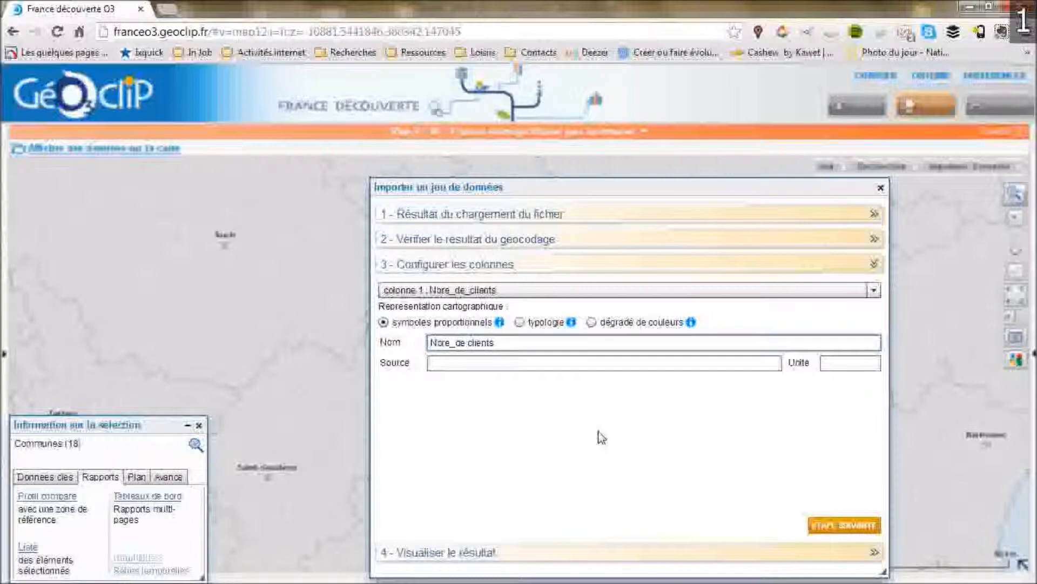
pyautogui.press('BackSpace')
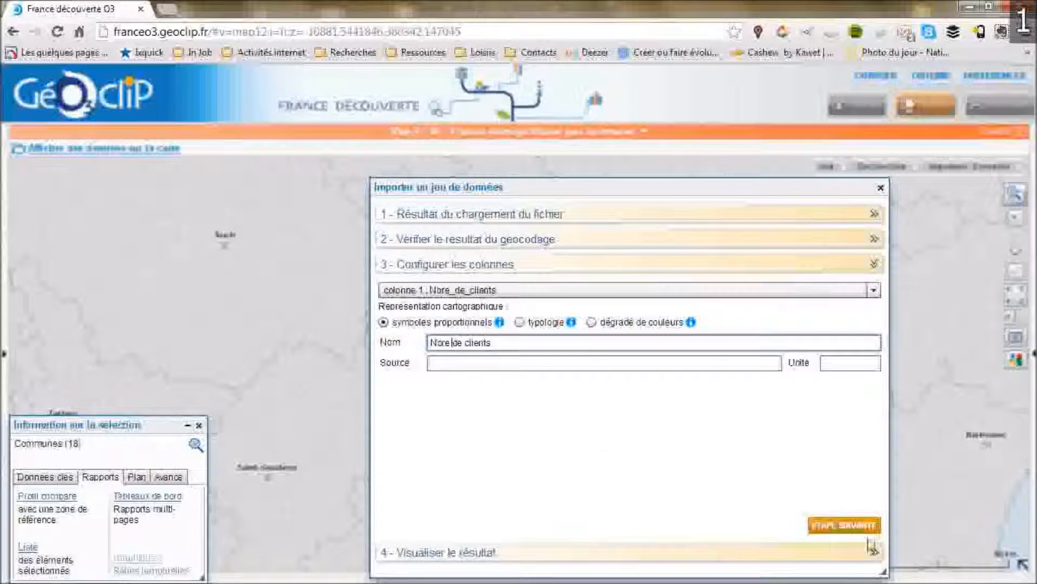
# Rename column 2 to 'Part de marche en %' as a colour gradient, then load and map the imported data.
pyautogui.click(621, 294)
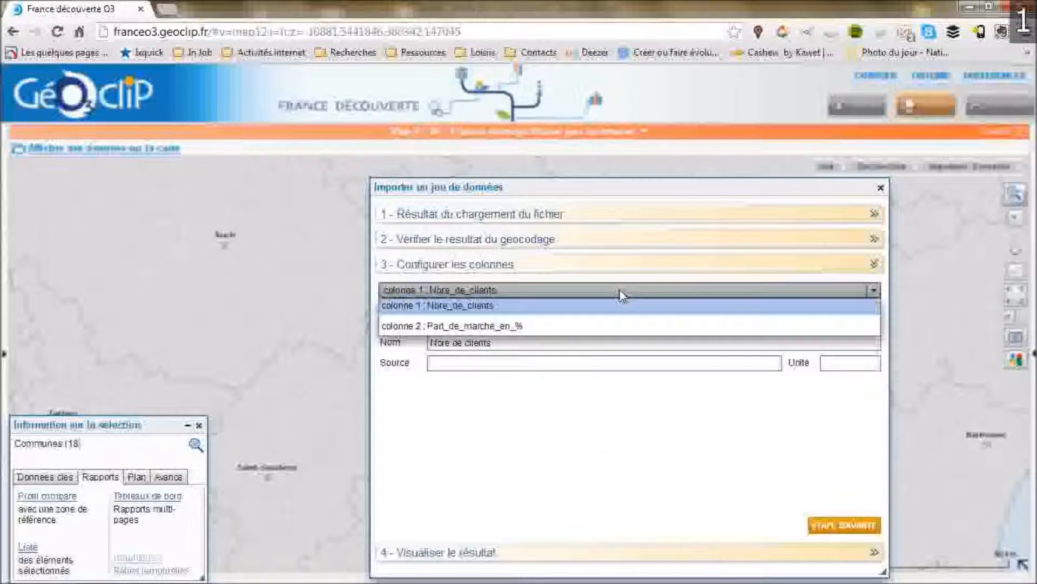
pyautogui.click(565, 326)
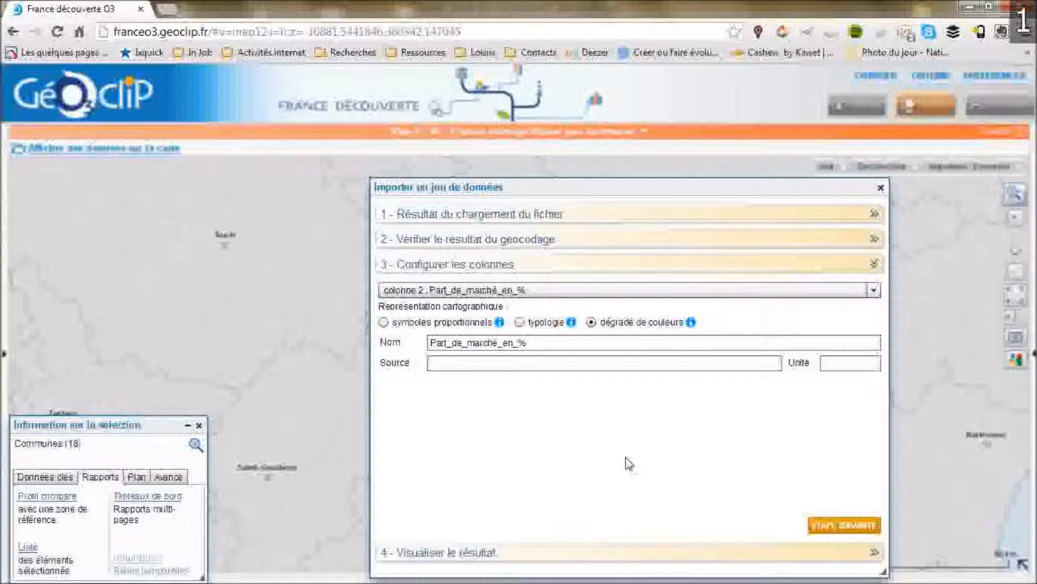
pyautogui.click(458, 342)
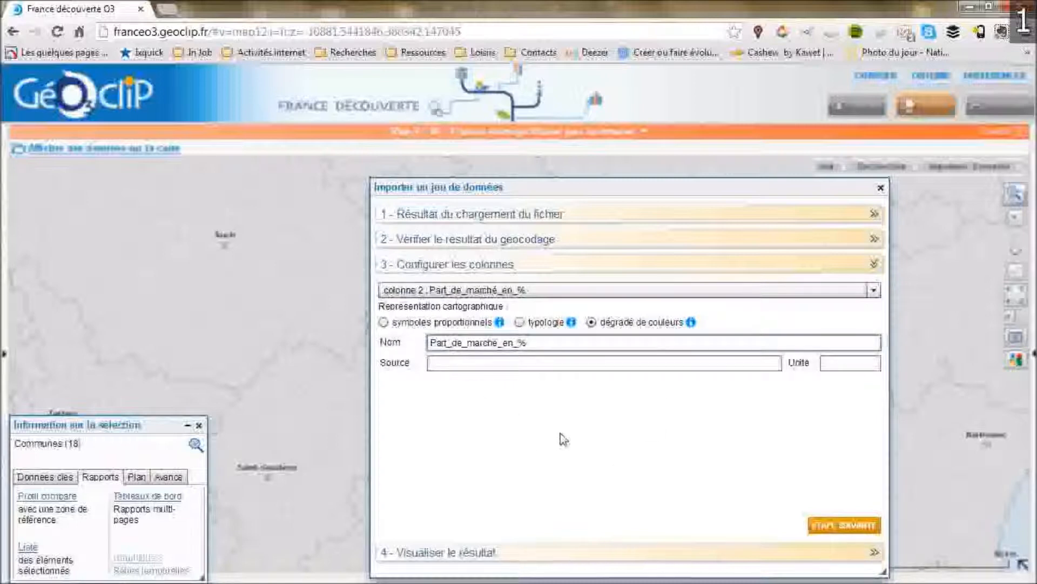
pyautogui.press('Delete')
pyautogui.press('Delete')
pyautogui.press('Delete')
pyautogui.press('Delete')
pyautogui.press('Delete')
pyautogui.press('Delete')
pyautogui.press('Delete')
pyautogui.press('Delete')
pyautogui.press('Delete')
pyautogui.press('Delete')
pyautogui.write('de marché')
pyautogui.press('Delete')
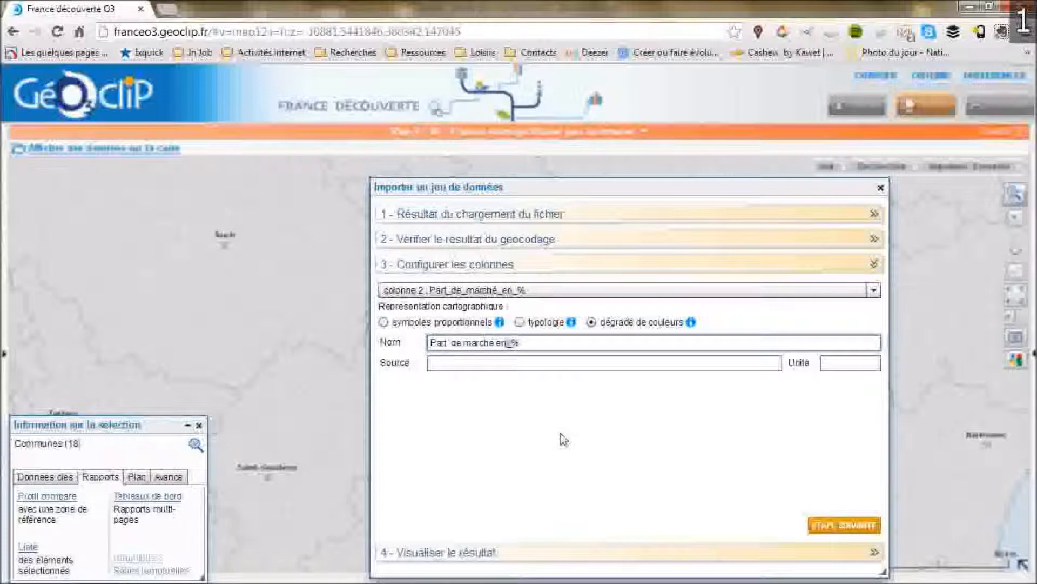
pyautogui.click(822, 523)
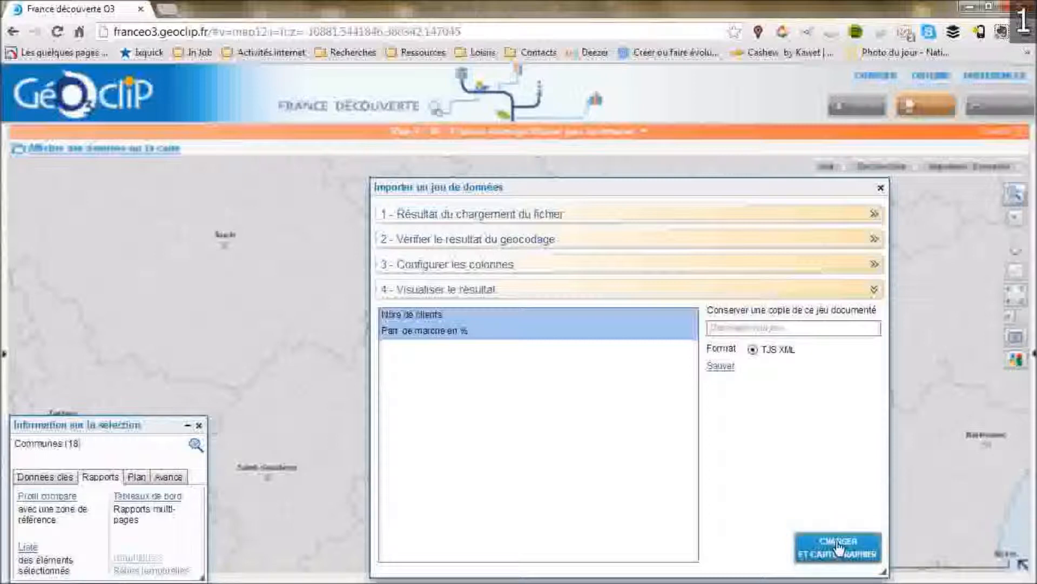
pyautogui.click(838, 547)
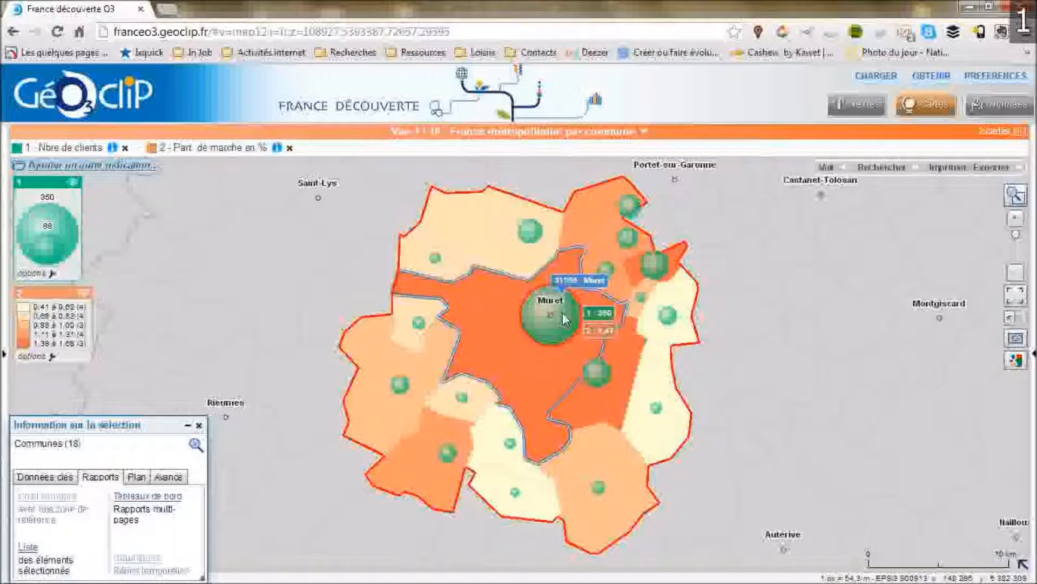
# View the market share indicator's presentation and statistics, then close the info window.
pyautogui.click(280, 150)
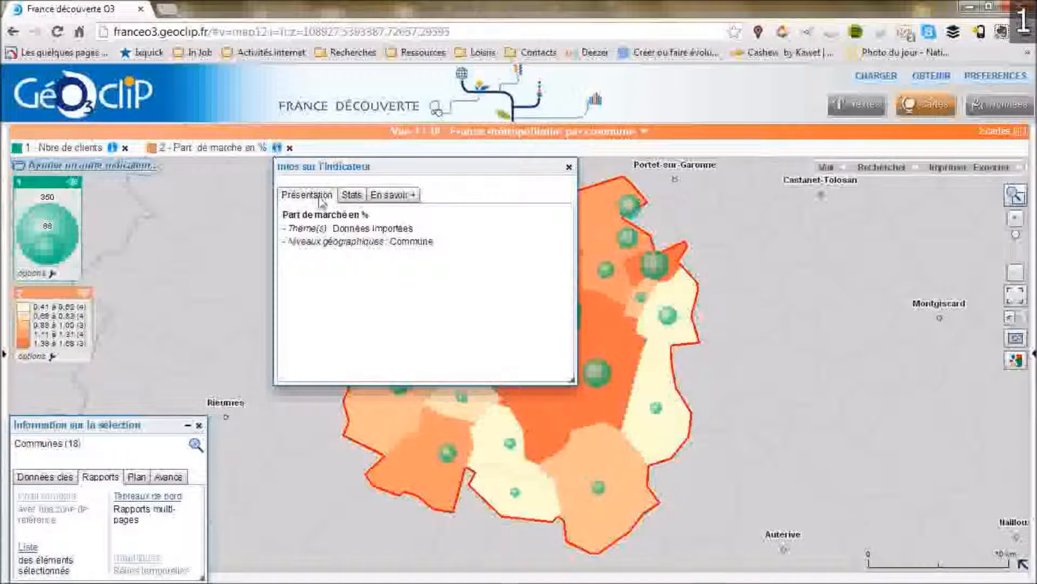
pyautogui.click(352, 196)
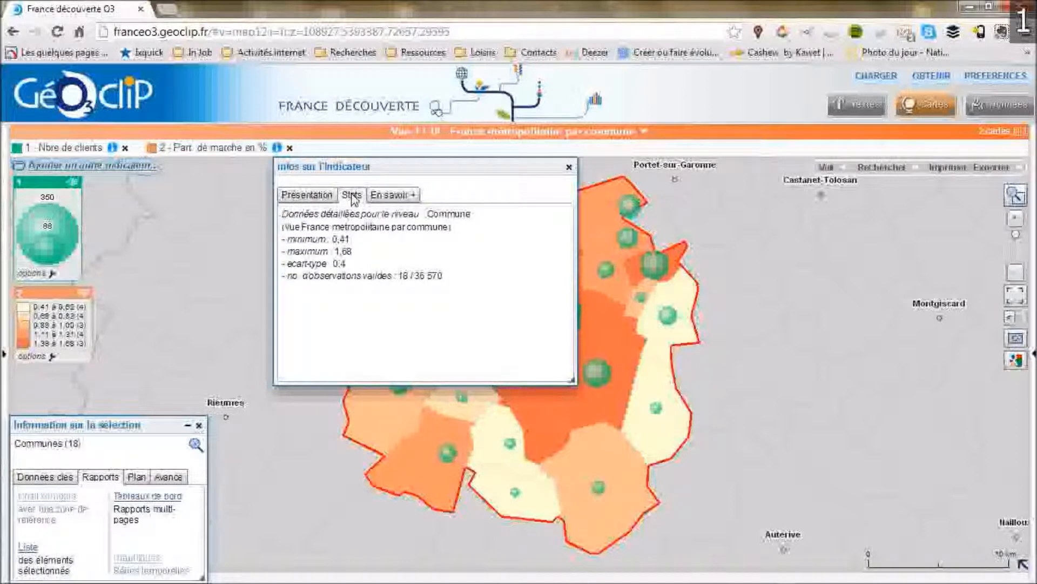
pyautogui.click(569, 166)
# Open the print preview of the map and close it.
pyautogui.click(947, 167)
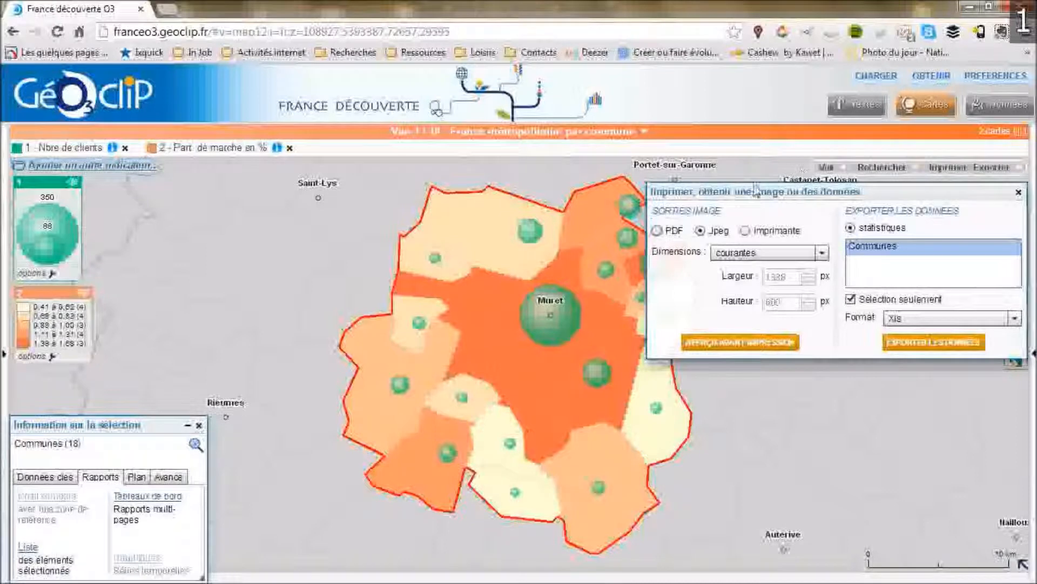
pyautogui.click(729, 346)
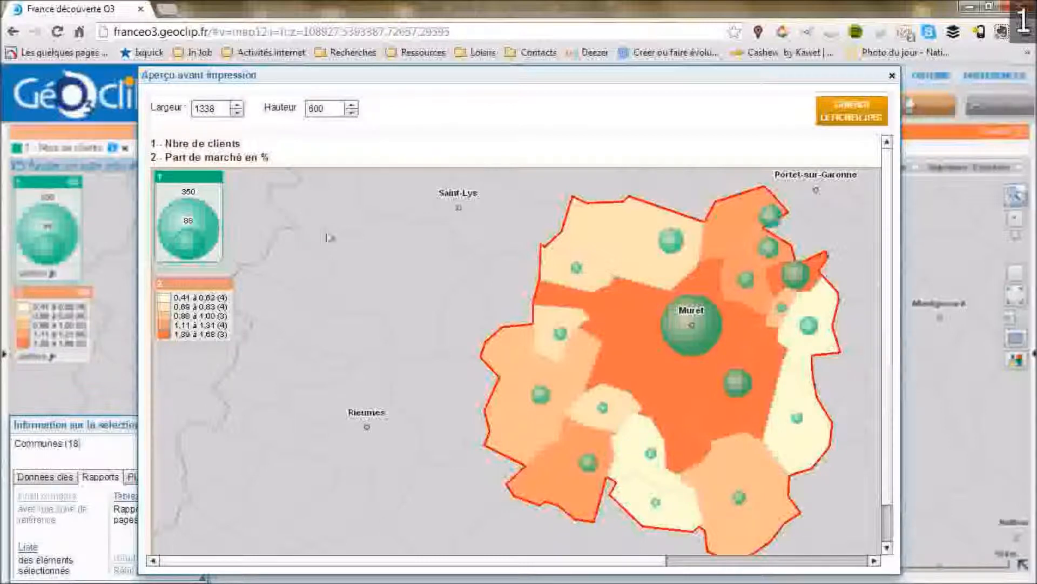
pyautogui.click(892, 77)
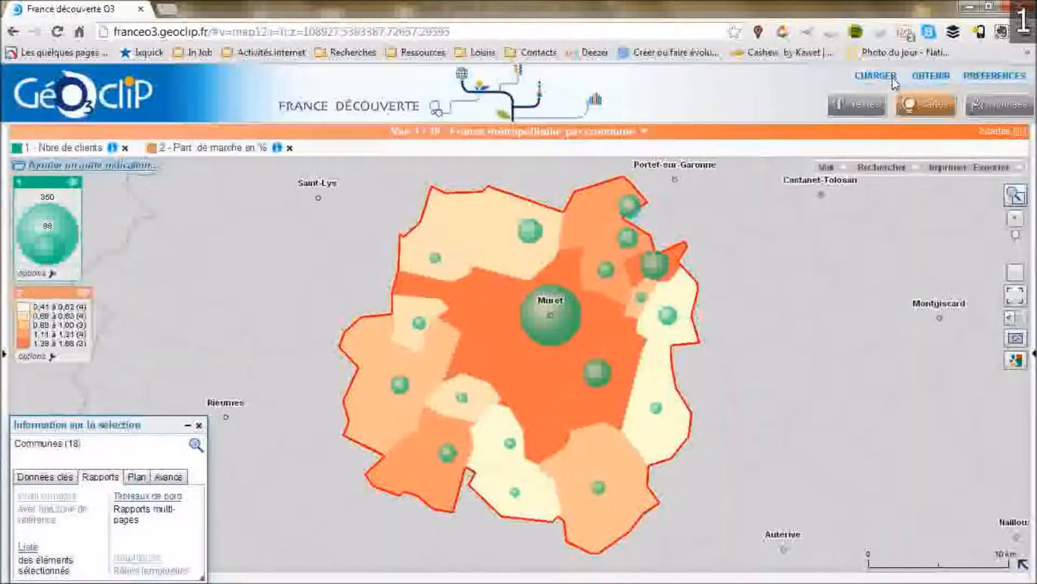
# Set the Google Maps background to a non-neutral style and adjust its display slider.
pyautogui.click(1015, 361)
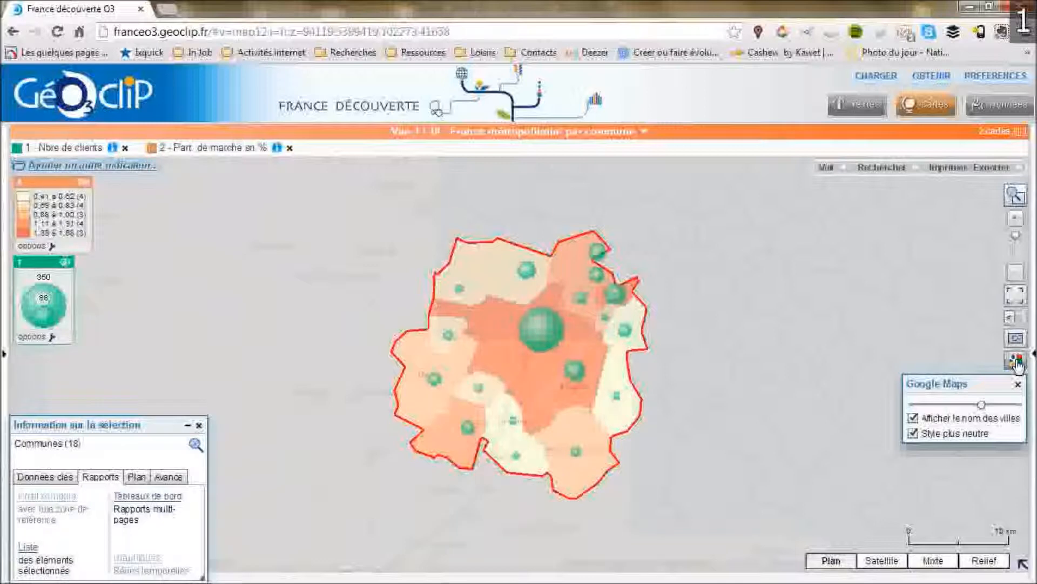
pyautogui.click(913, 433)
pyautogui.moveTo(982, 405); pyautogui.dragTo(950, 405)
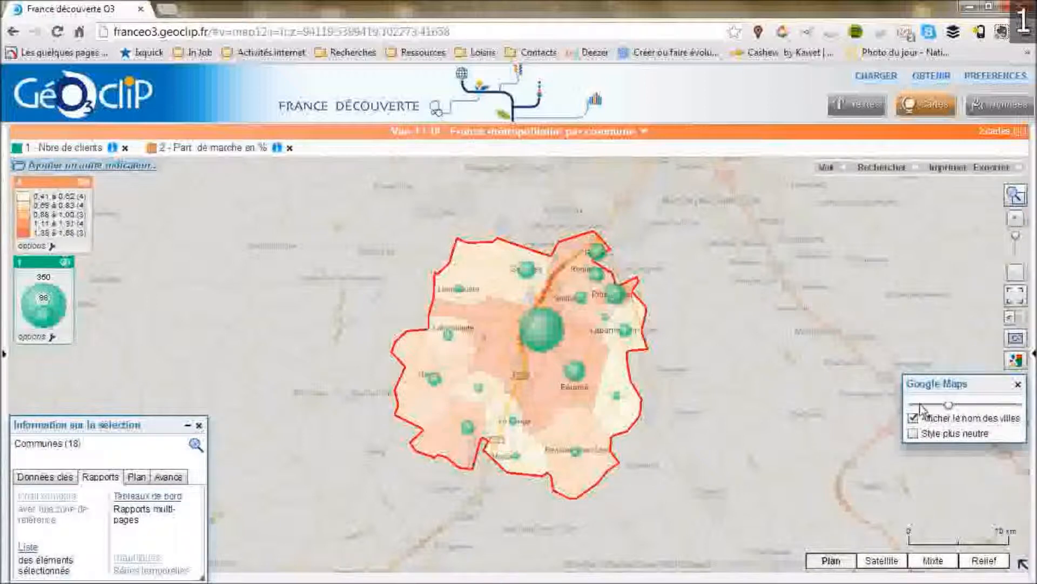
# Open the print preview of the map as a Jpeg image.
pyautogui.click(1005, 163)
pyautogui.click(993, 167)
pyautogui.click(701, 231)
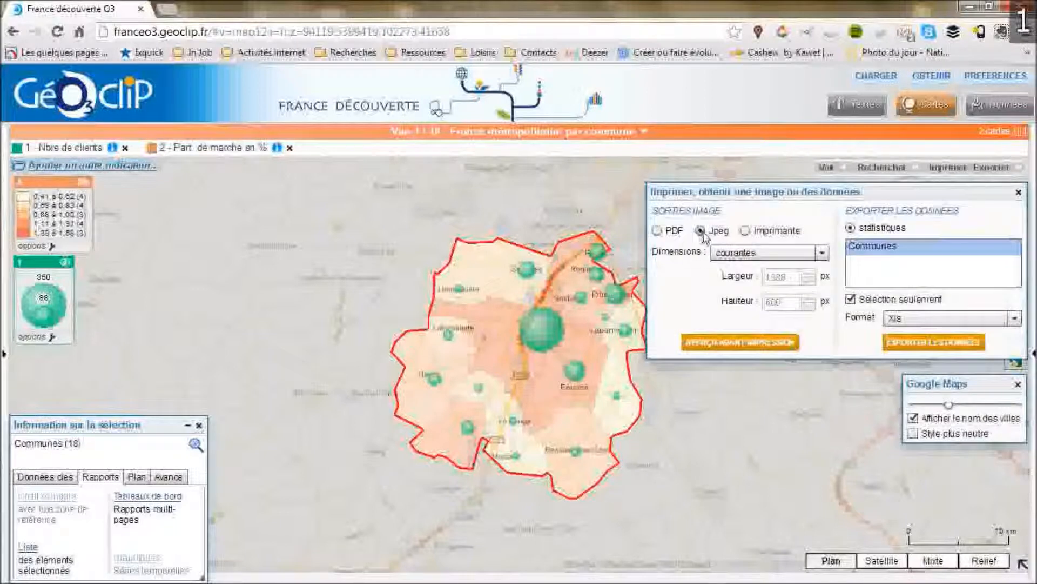
pyautogui.click(737, 342)
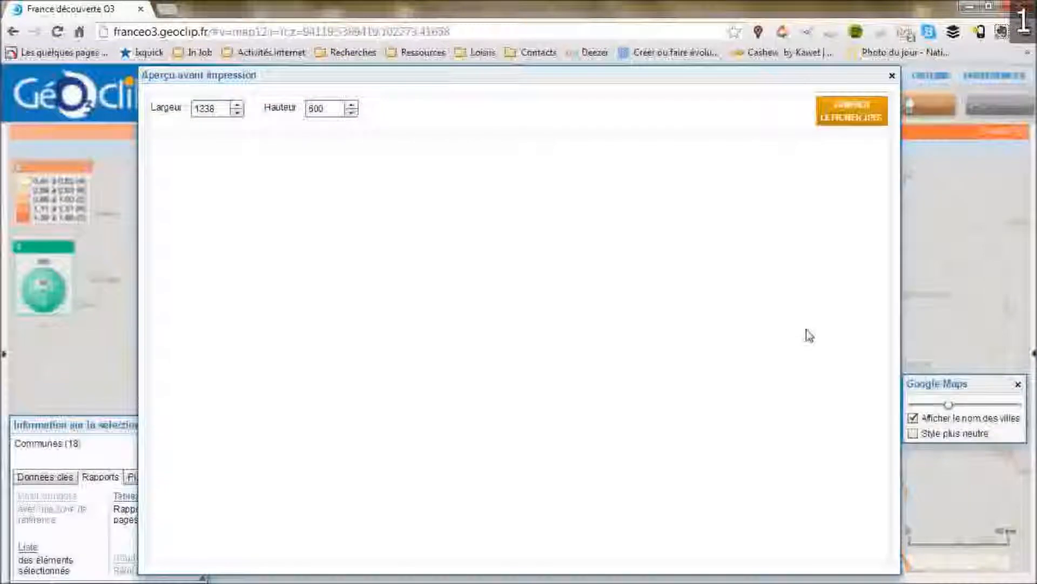